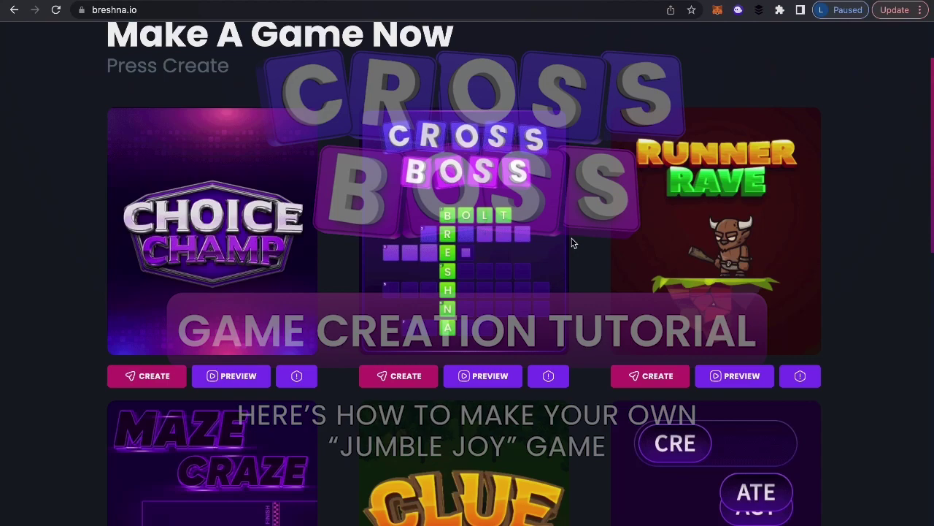
# Start a new CrossBoss game in the editor
pyautogui.scroll(10, 574, 244)
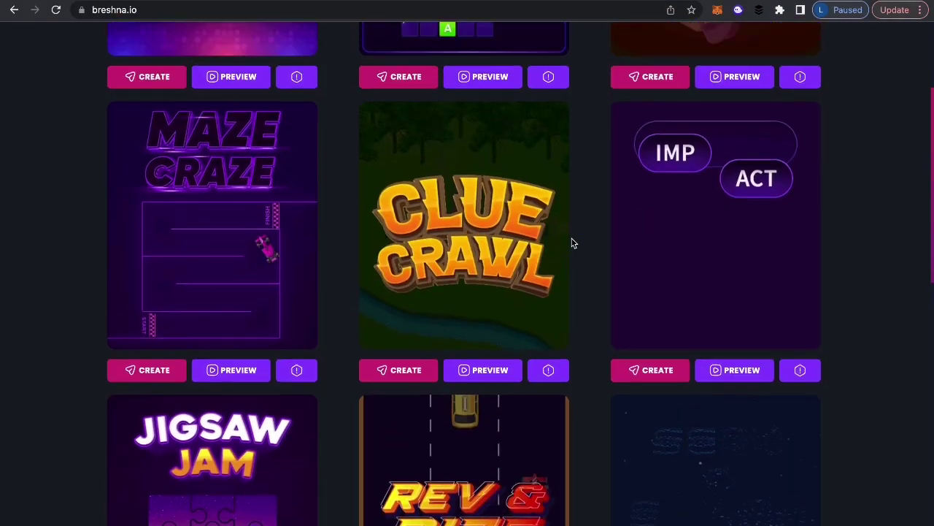
pyautogui.scroll(2, 574, 244)
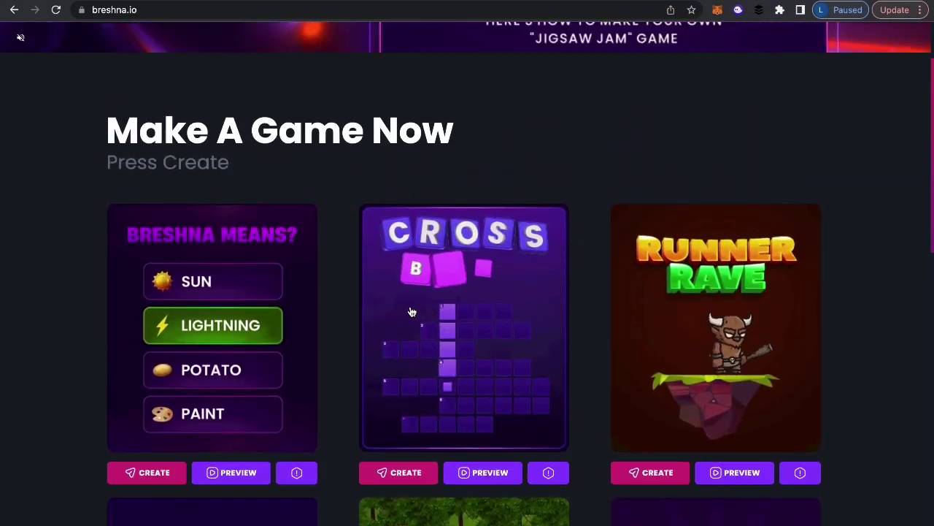
pyautogui.click(401, 473)
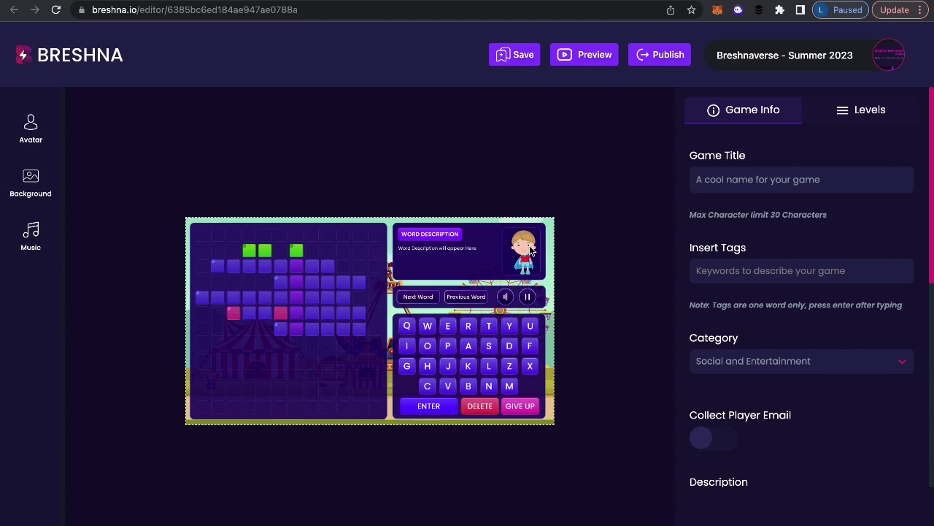
# Browse the full Humans collection in the avatar library
pyautogui.click(31, 130)
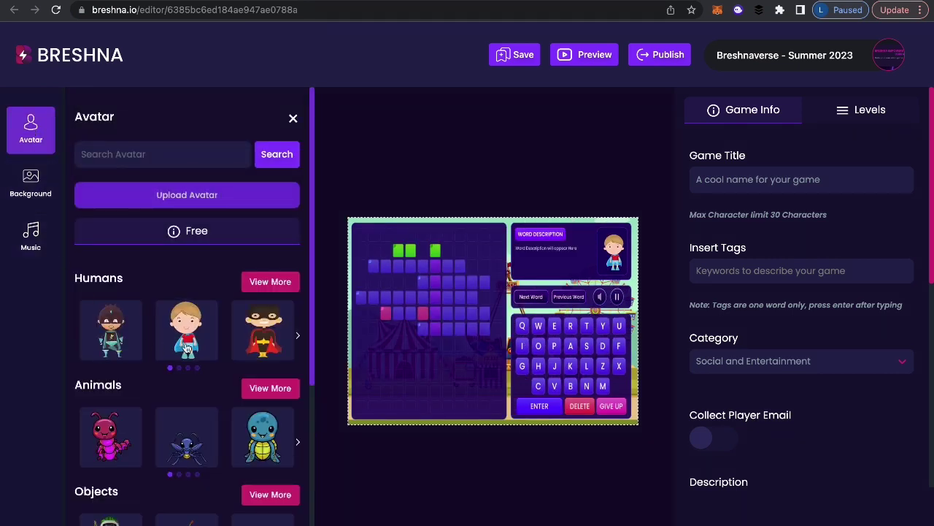
pyautogui.click(272, 290)
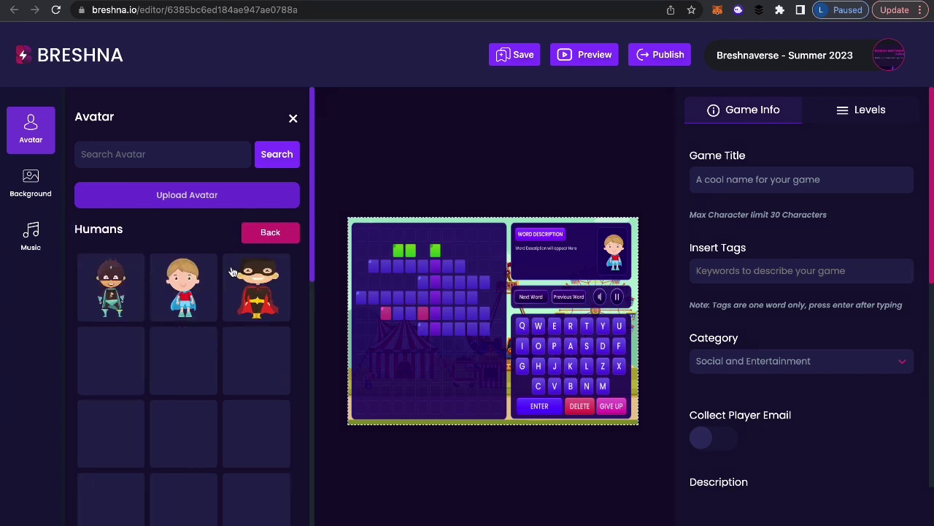
pyautogui.scroll(-3, 225, 367)
pyautogui.scroll(-10, 225, 369)
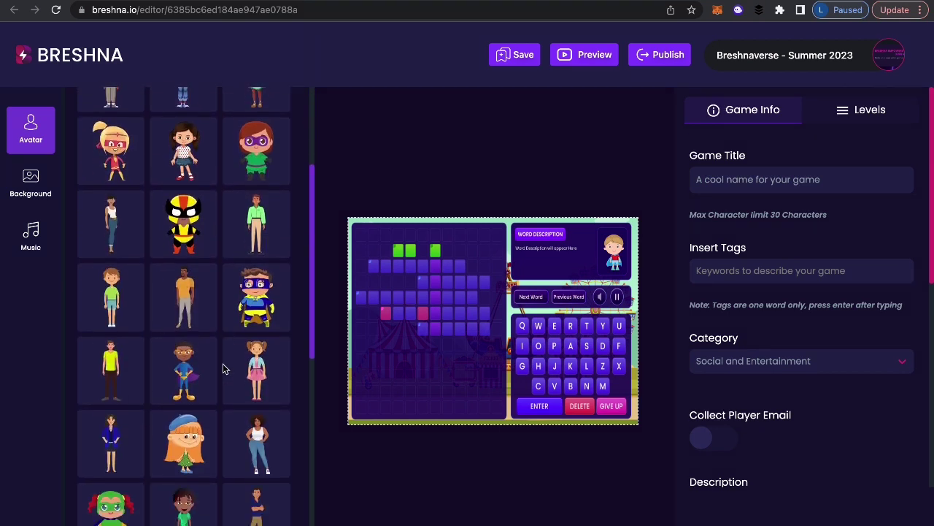
pyautogui.scroll(-8, 224, 369)
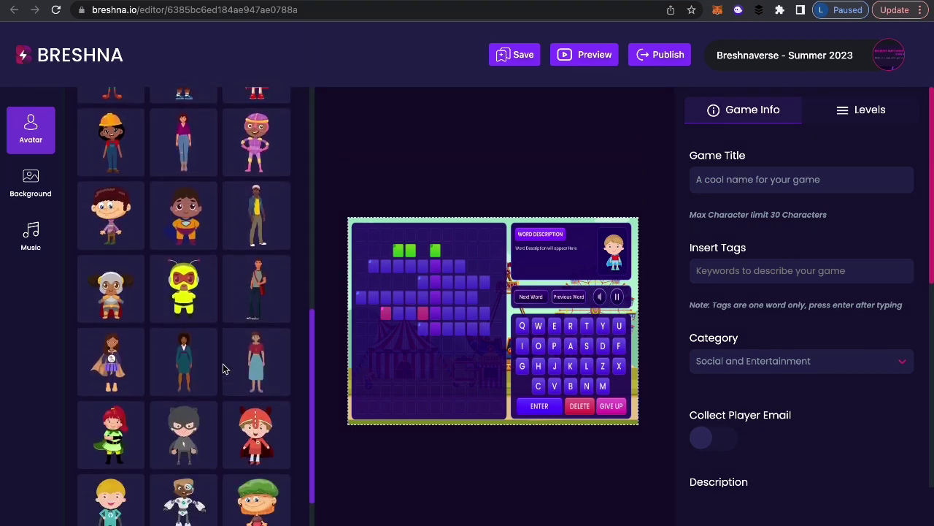
pyautogui.scroll(20, 223, 499)
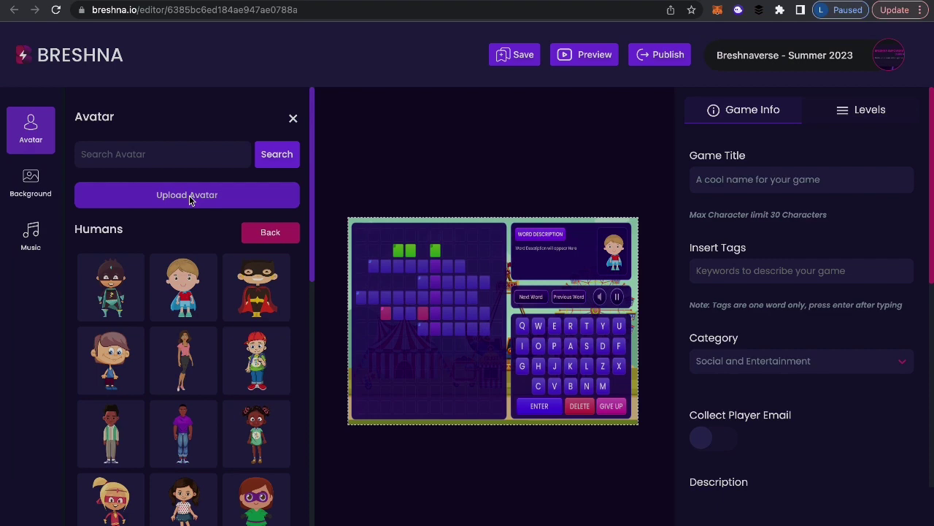
# Look over the Upload Avatar form, leaving privacy on Public and checking the Tags field
pyautogui.click(189, 197)
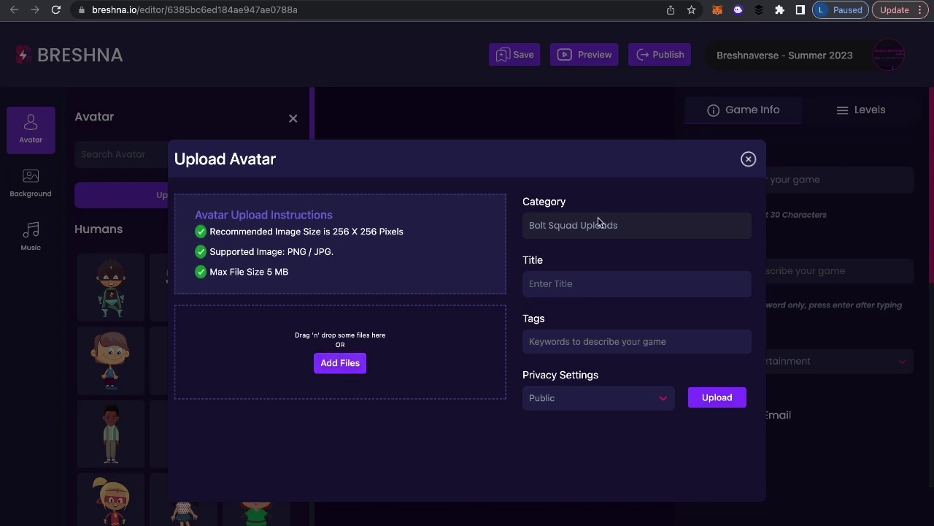
pyautogui.click(565, 398)
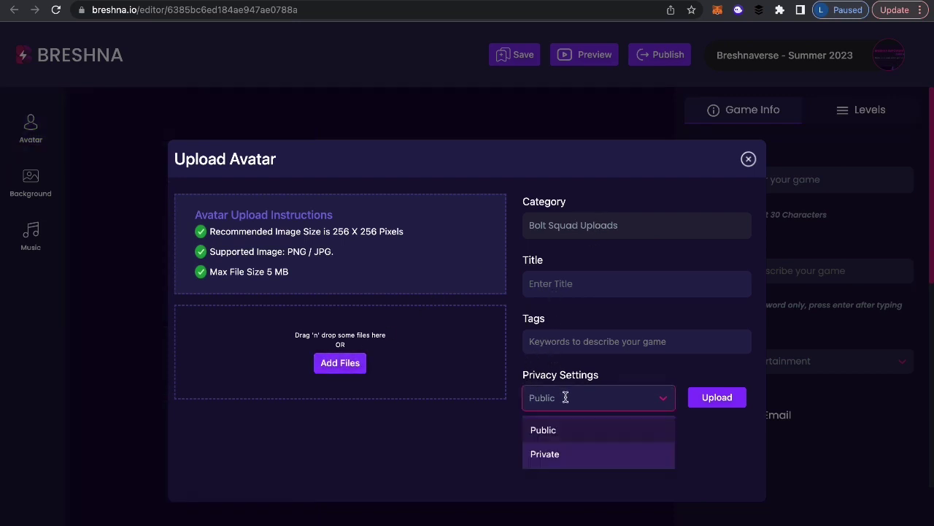
pyautogui.click(572, 434)
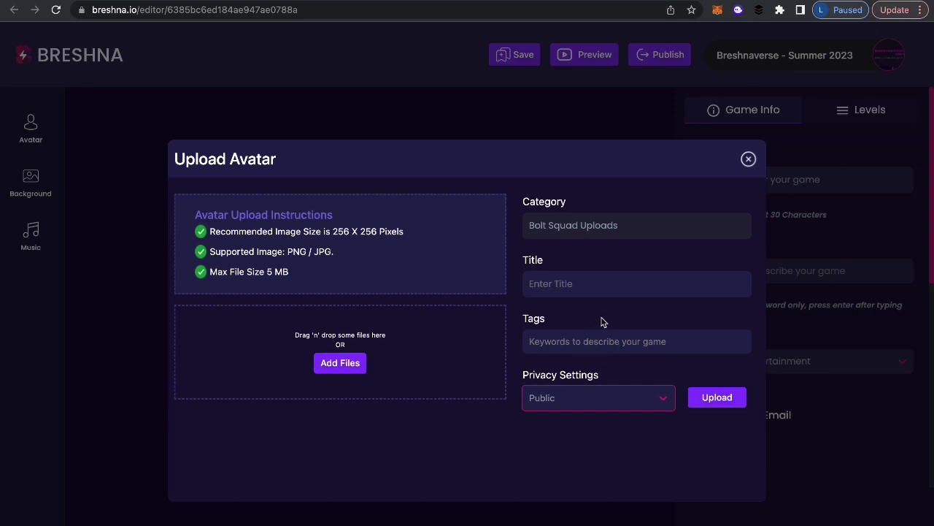
pyautogui.click(577, 341)
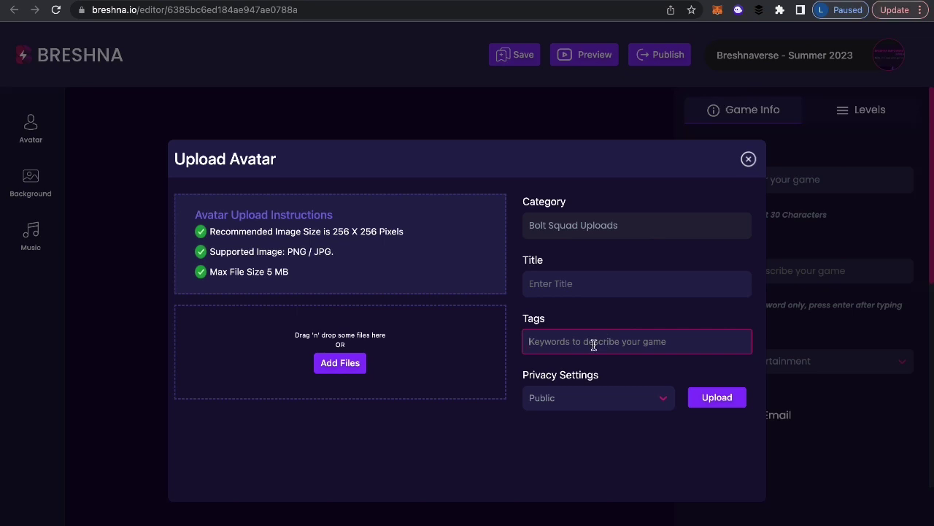
# Close the upload form and make the blue seal from Animals the game's avatar
pyautogui.click(749, 160)
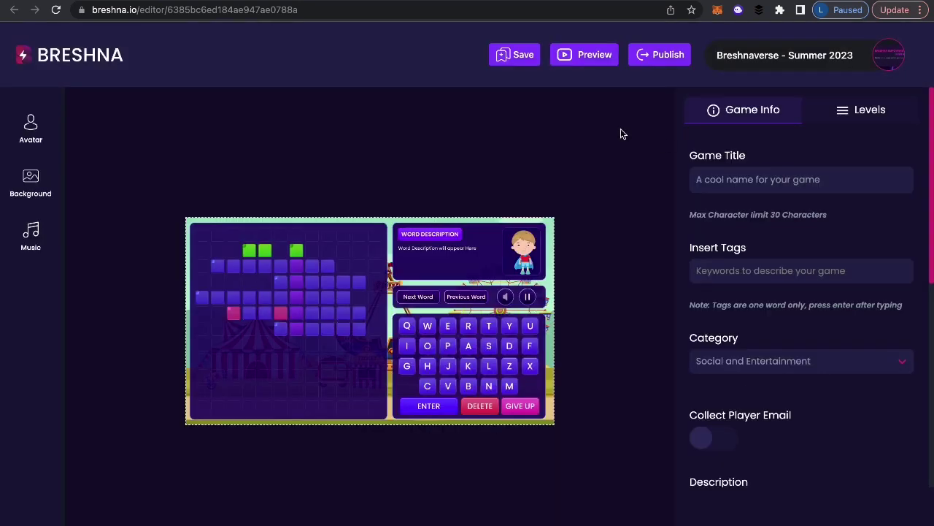
pyautogui.click(50, 130)
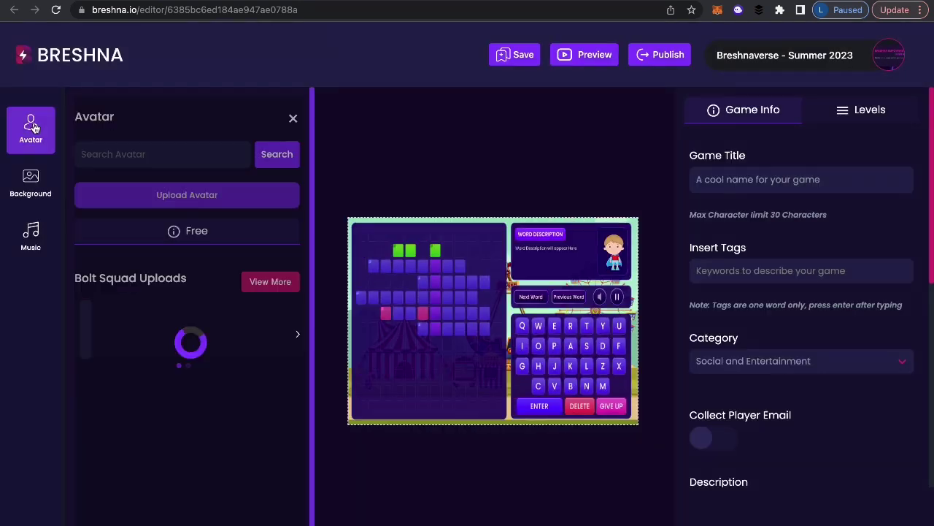
pyautogui.scroll(-3, 175, 306)
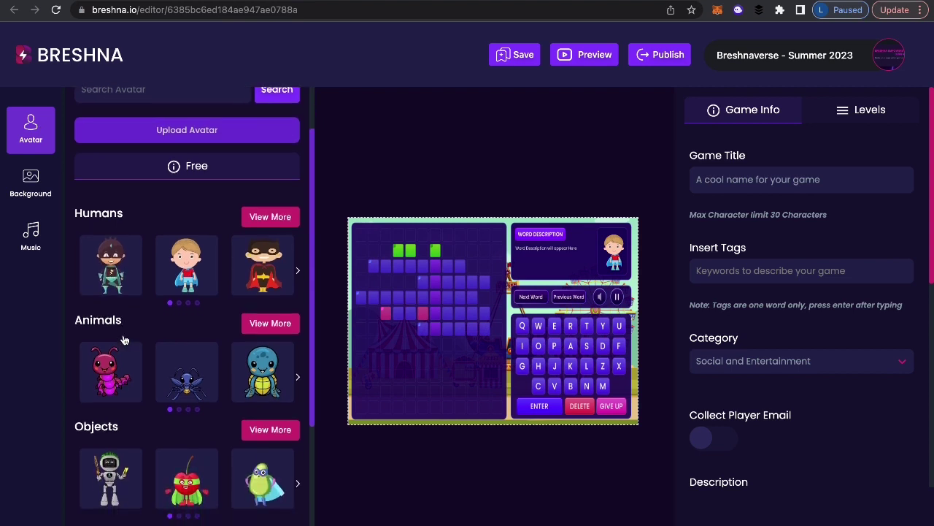
pyautogui.click(271, 278)
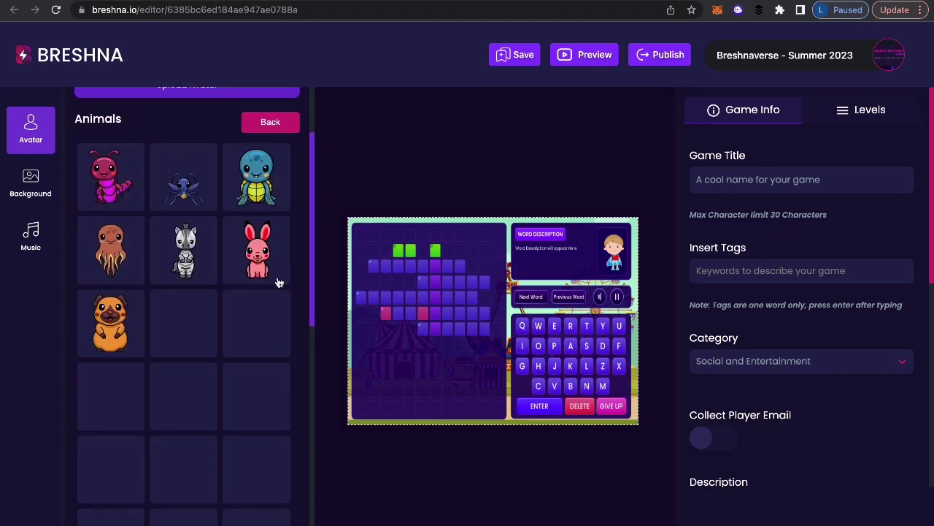
pyautogui.scroll(-3, 278, 282)
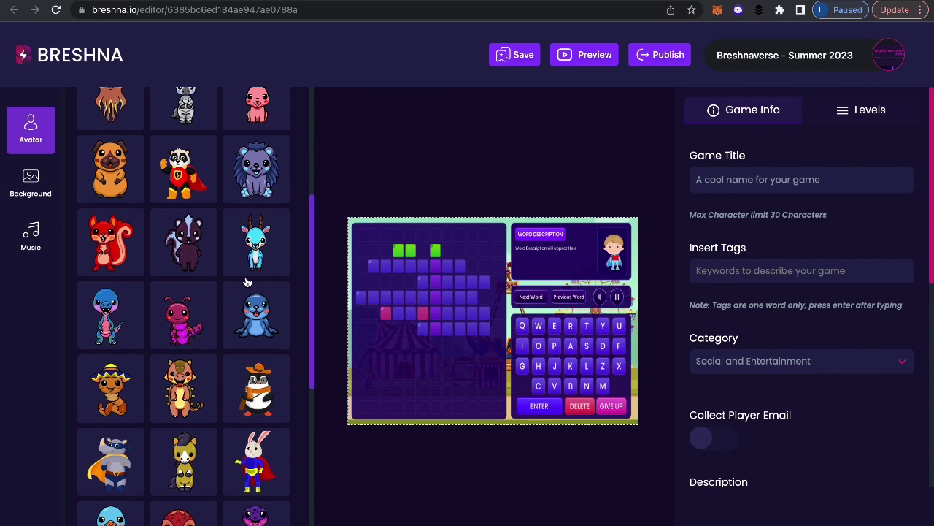
pyautogui.click(251, 310)
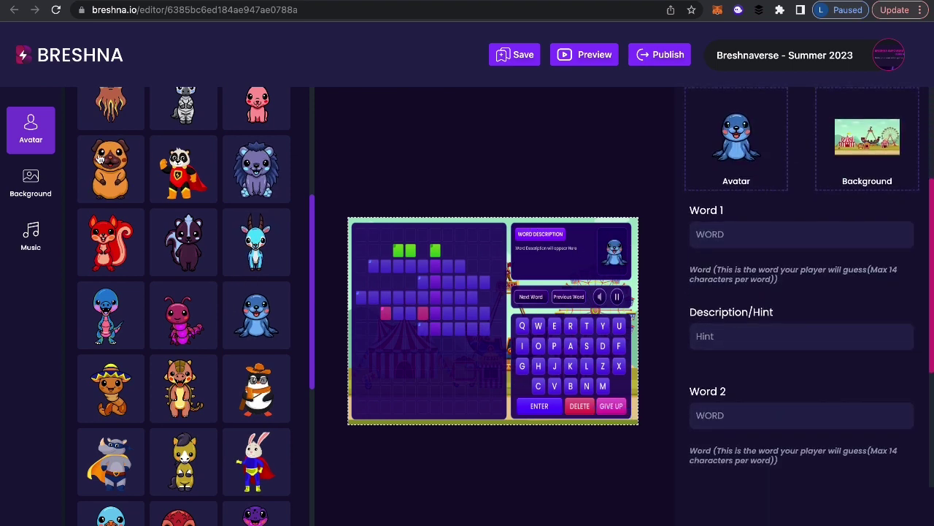
# Search backgrounds for 'school' and apply the school interior as the game background
pyautogui.click(15, 188)
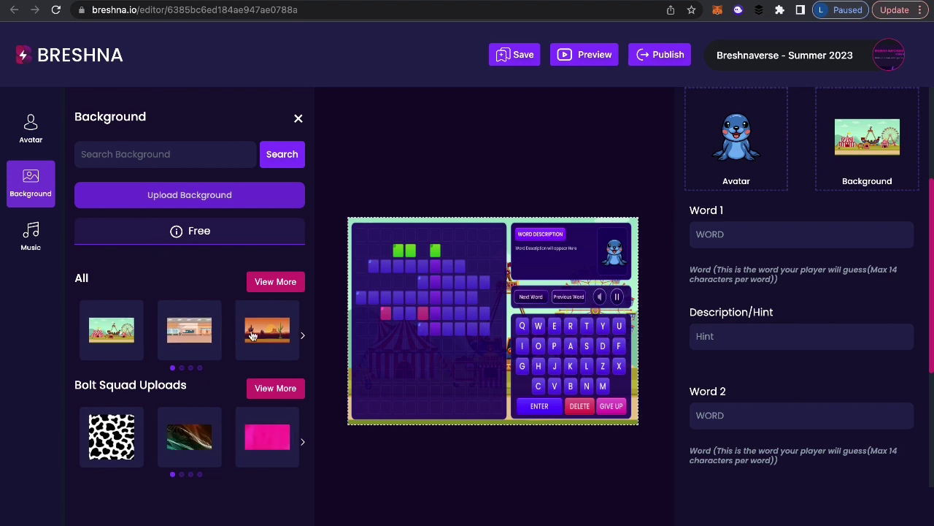
pyautogui.click(175, 152)
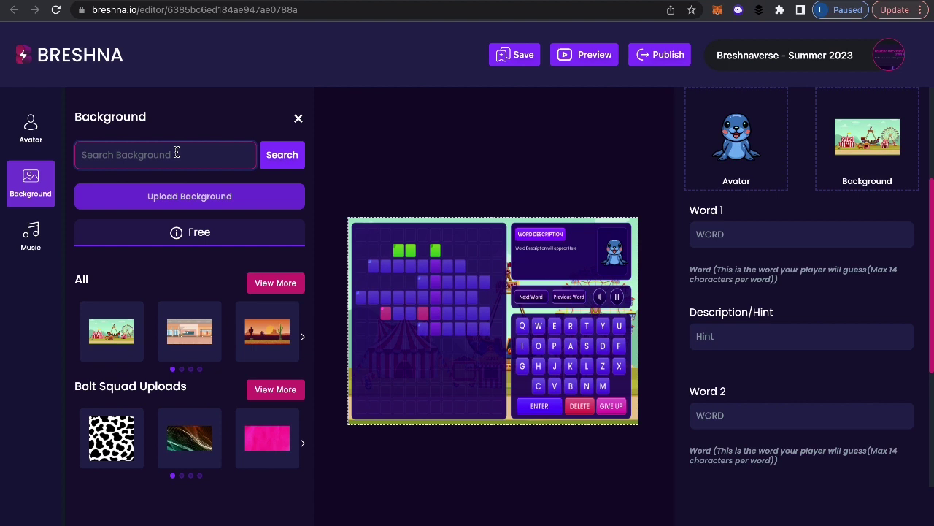
pyautogui.write('school')
pyautogui.press('Return')
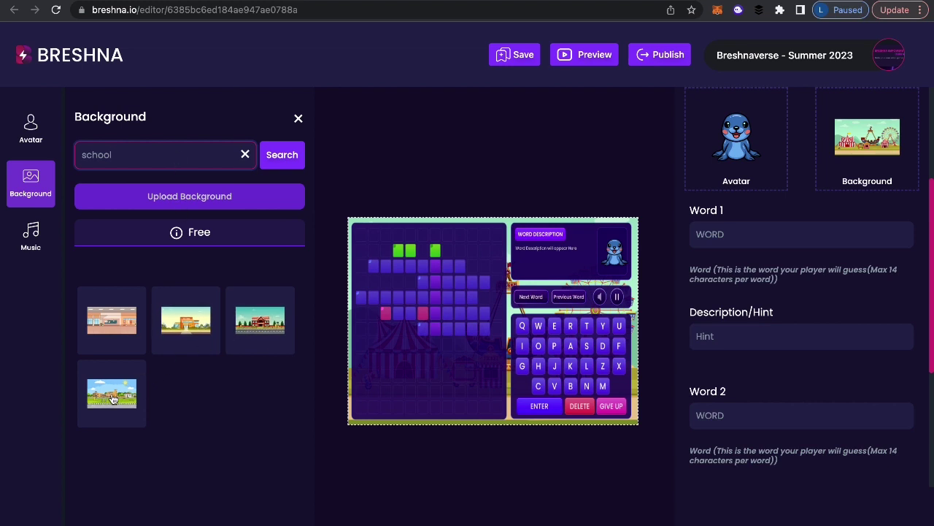
pyautogui.click(126, 329)
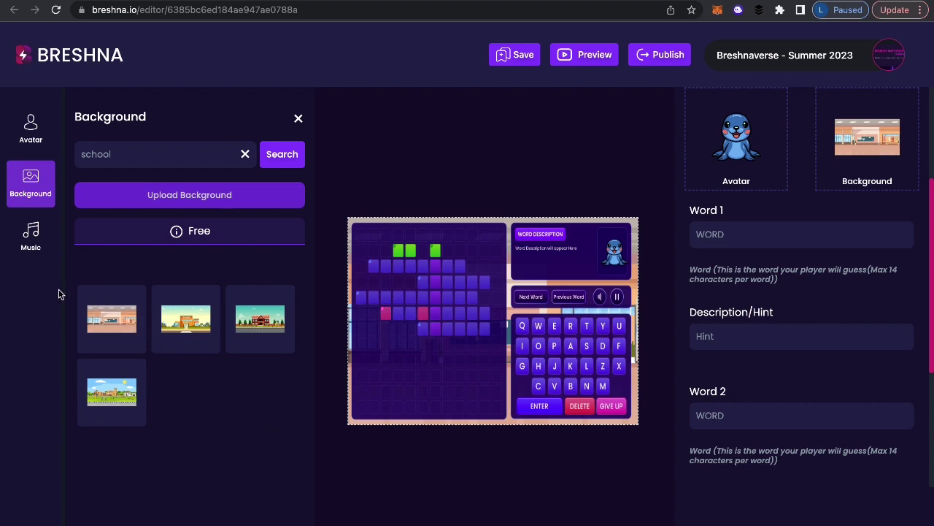
# Set the game's music to none and bring up the Upload Music form (MP3, up to 5 MB)
pyautogui.click(32, 240)
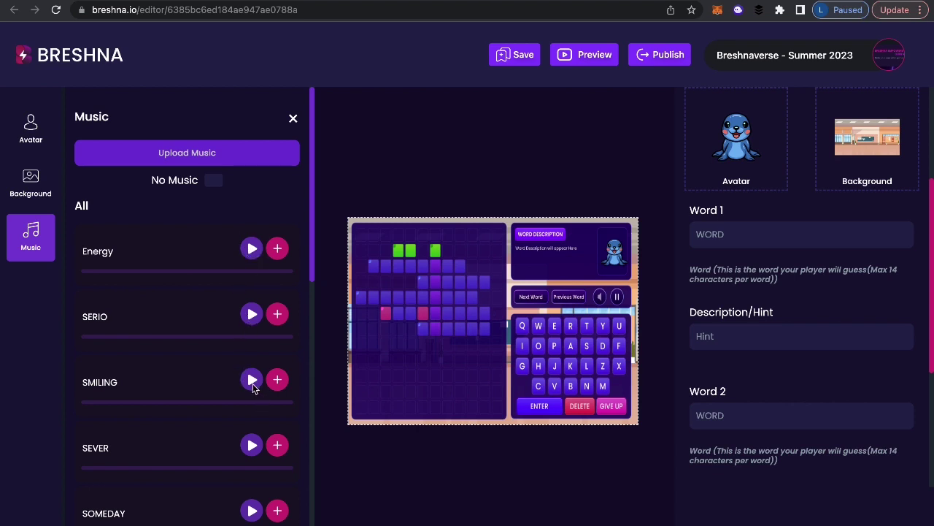
pyautogui.click(218, 182)
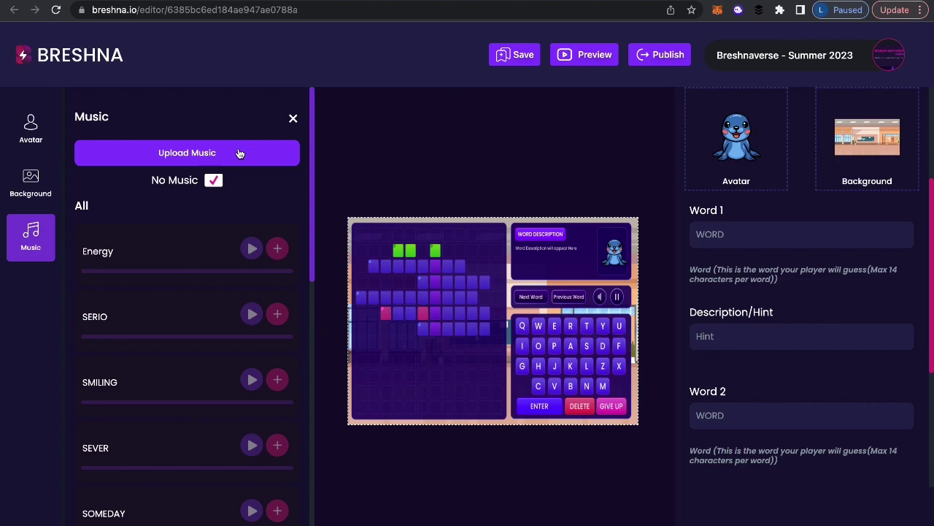
pyautogui.click(238, 152)
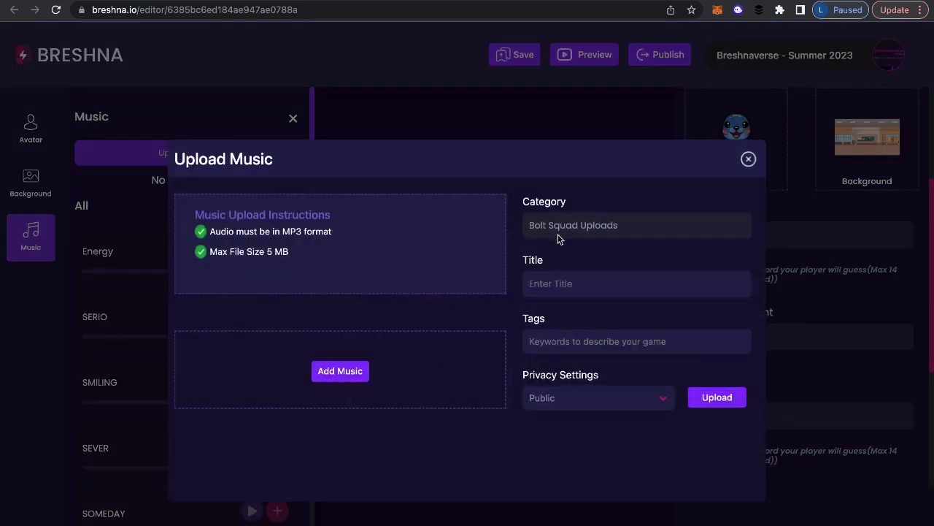
# Close the music upload dialog and add a second level to the crossword
pyautogui.click(749, 159)
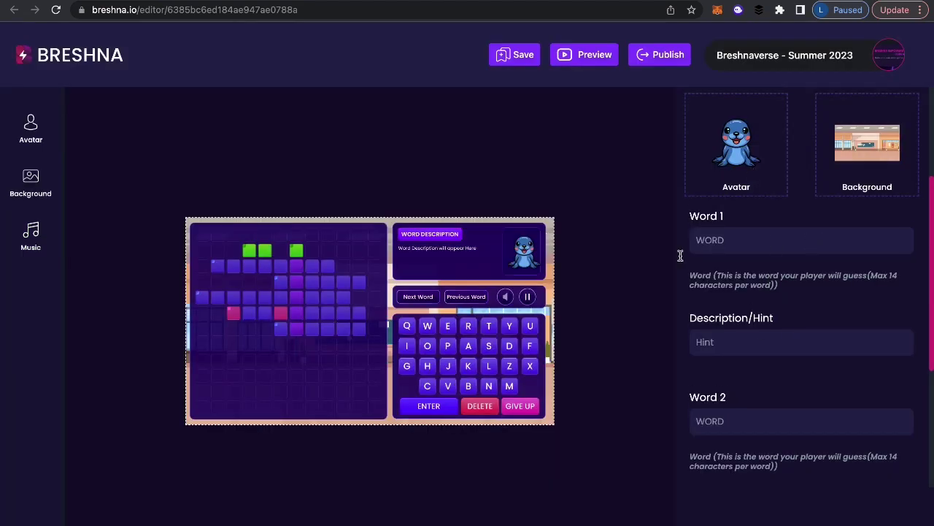
pyautogui.scroll(5, 759, 247)
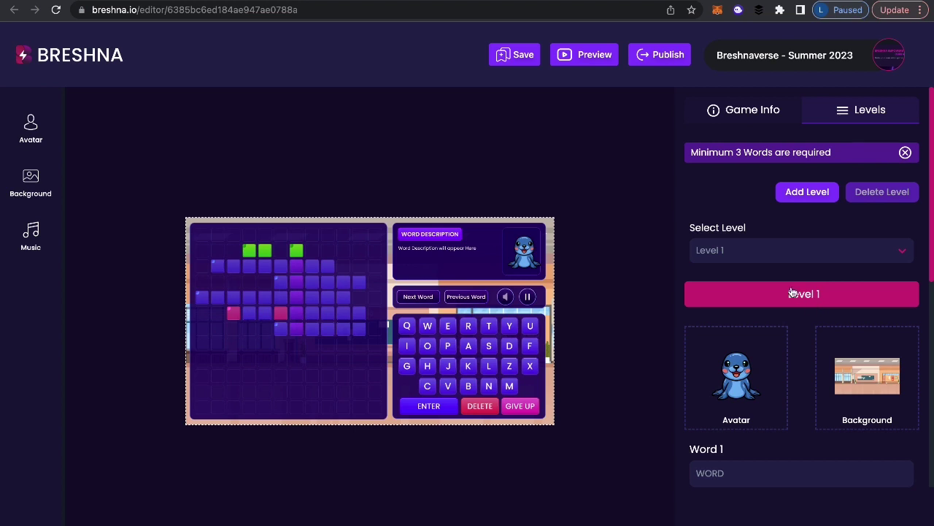
pyautogui.click(807, 193)
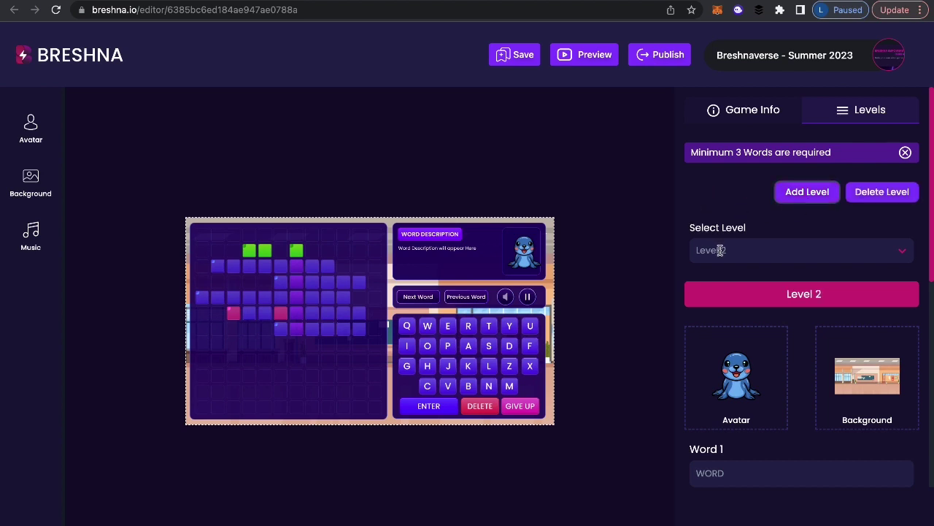
# Give Level 1 the boy avatar
pyautogui.click(747, 254)
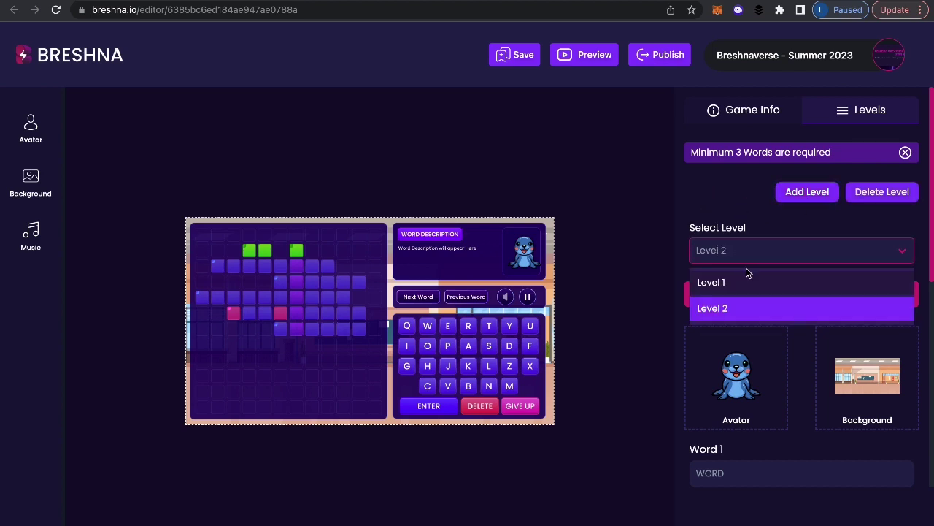
pyautogui.click(731, 288)
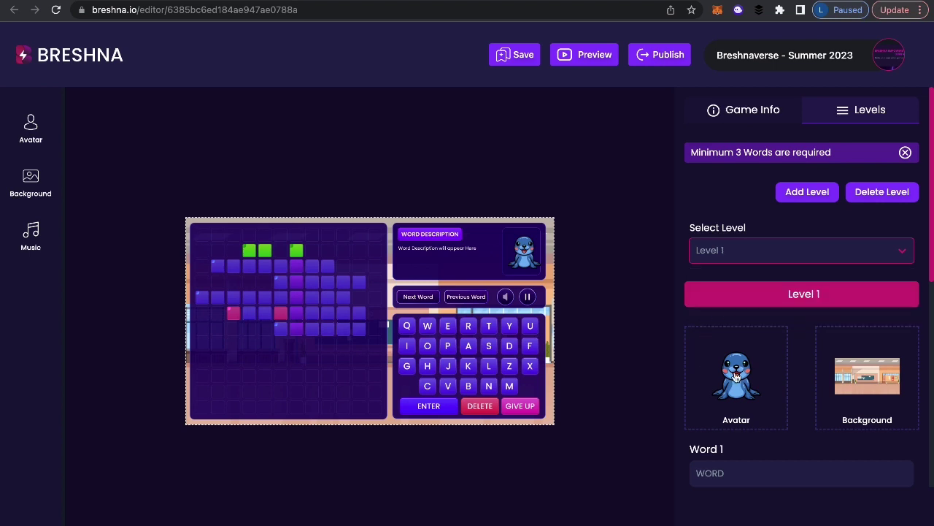
pyautogui.click(736, 377)
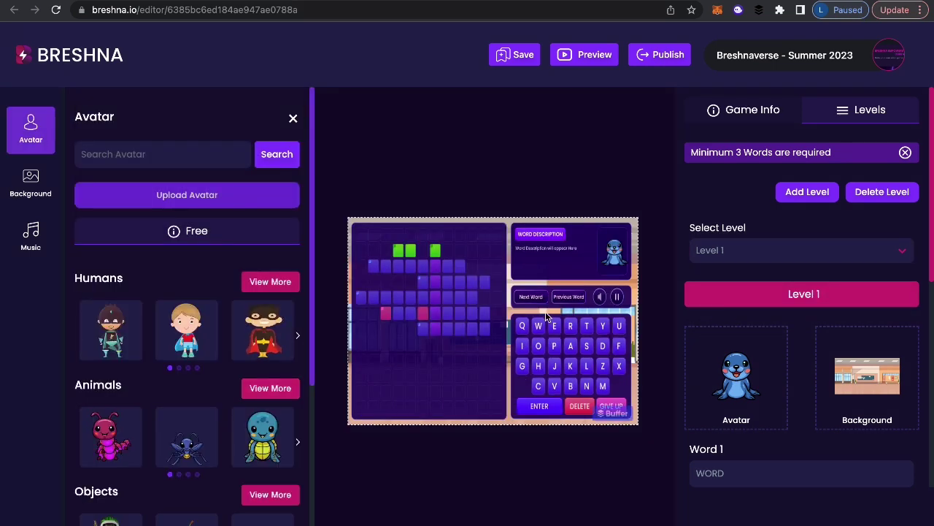
pyautogui.click(186, 329)
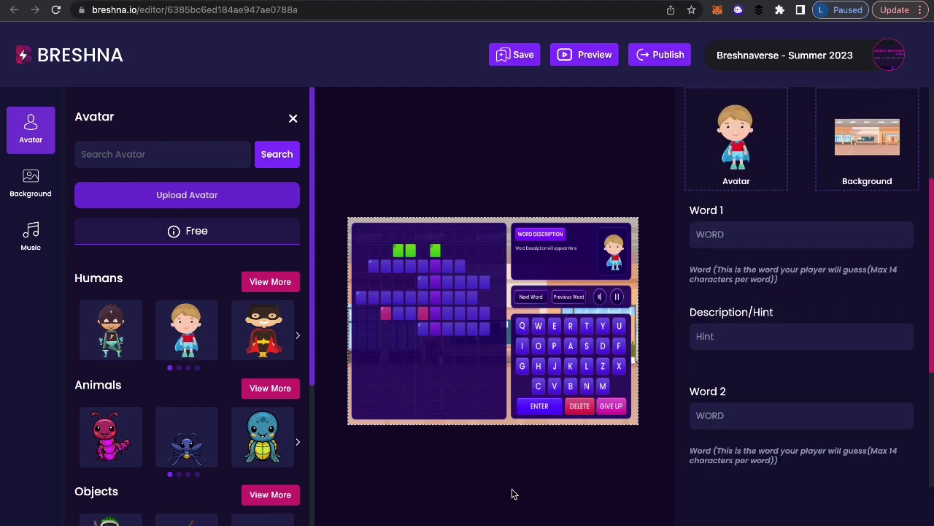
# Switch back to Level 2 and review its three empty word-and-hint slots
pyautogui.scroll(3, 816, 155)
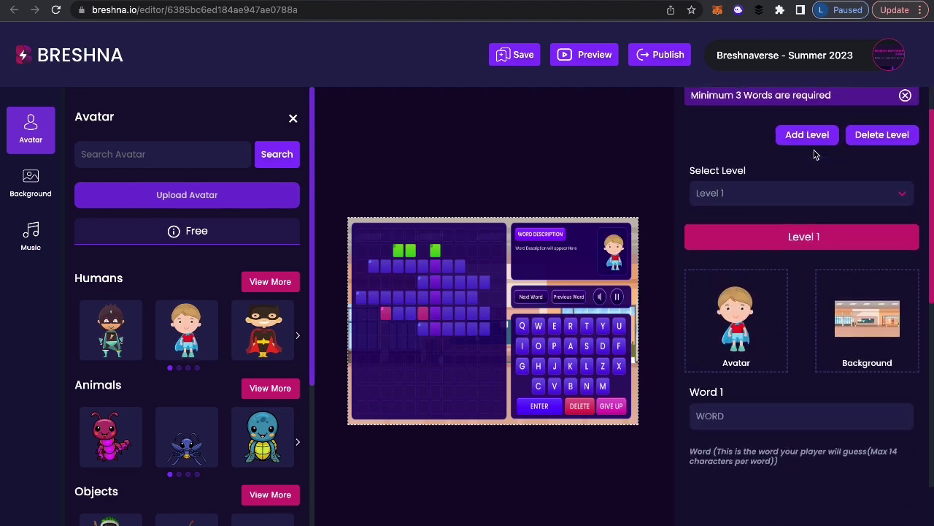
pyautogui.click(744, 188)
pyautogui.click(726, 251)
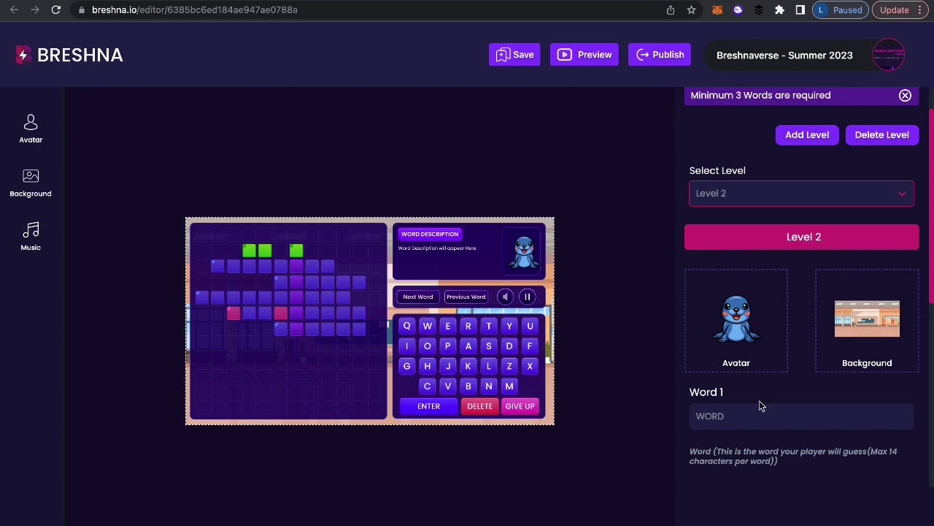
pyautogui.scroll(-1, 761, 406)
pyautogui.scroll(-3, 759, 406)
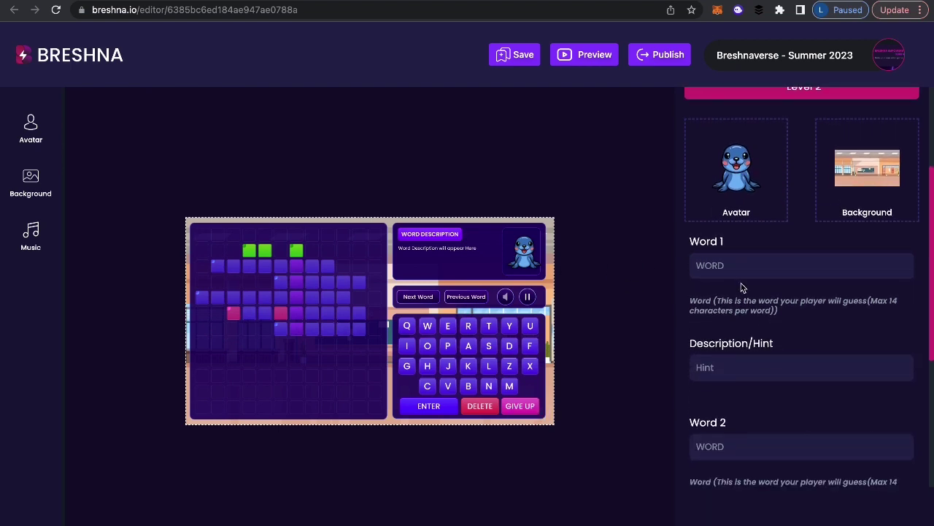
pyautogui.scroll(-2, 750, 301)
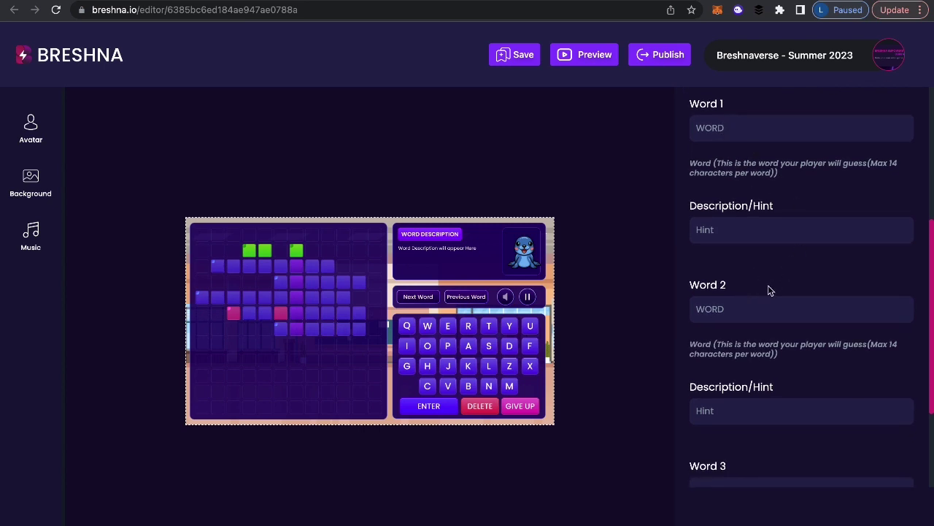
pyautogui.scroll(-2, 710, 330)
pyautogui.scroll(-1, 734, 402)
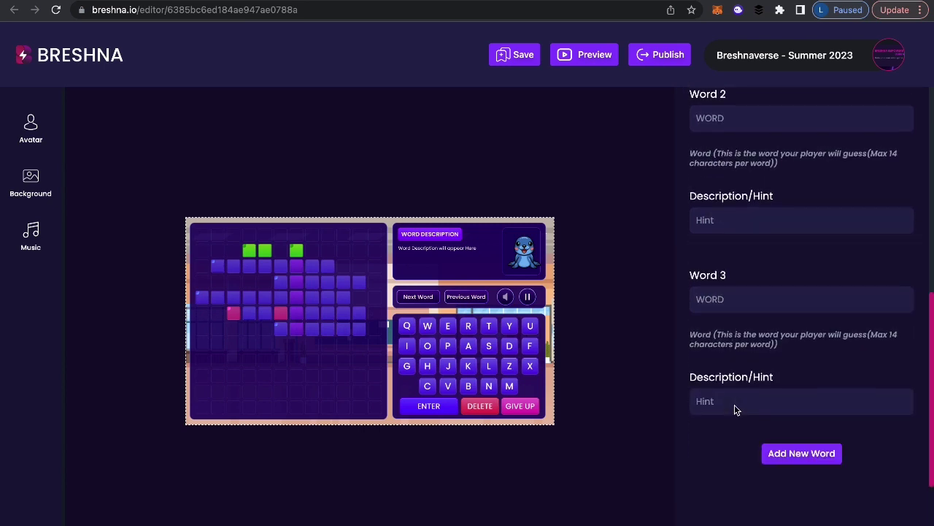
pyautogui.scroll(5, 734, 404)
pyautogui.scroll(-1, 734, 404)
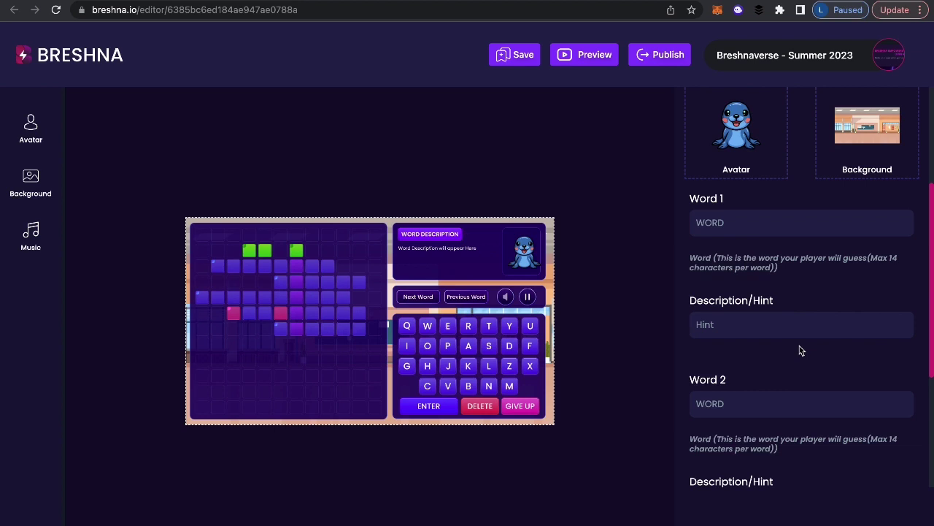
# Enter FOUR, FIVE and NINE as Level 2's first three words
pyautogui.click(721, 226)
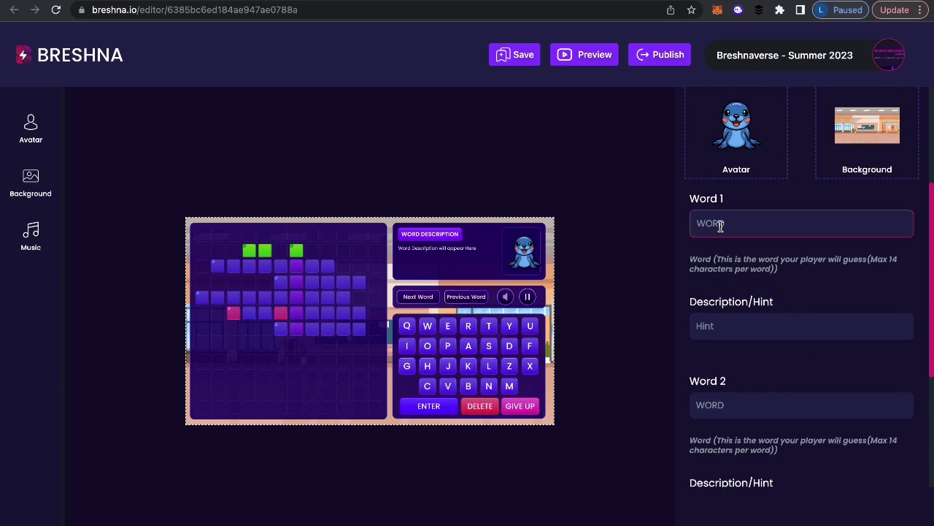
pyautogui.doubleClick(721, 226)
pyautogui.write('FOUR')
pyautogui.press('Tab')
pyautogui.press('Tab')
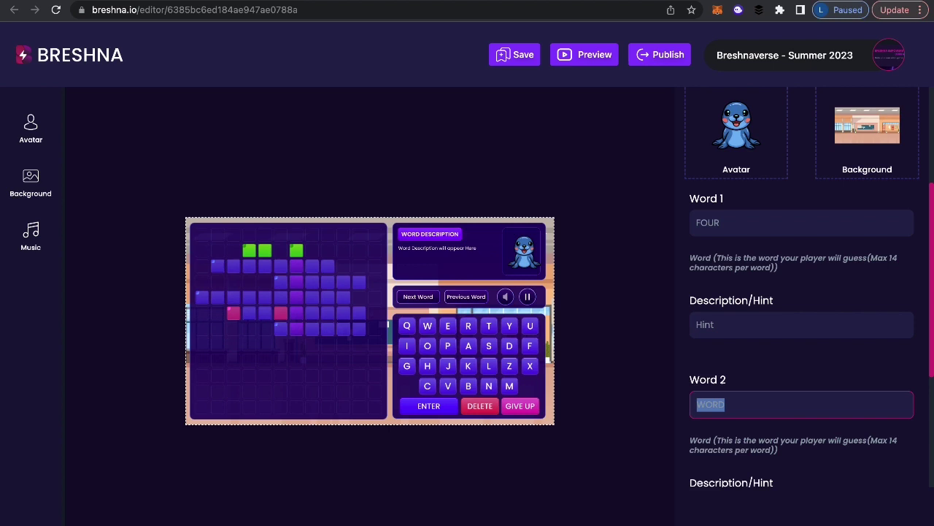
pyautogui.write('FIVW')
pyautogui.press('BackSpace')
pyautogui.write('E')
pyautogui.press('Tab')
pyautogui.press('Tab')
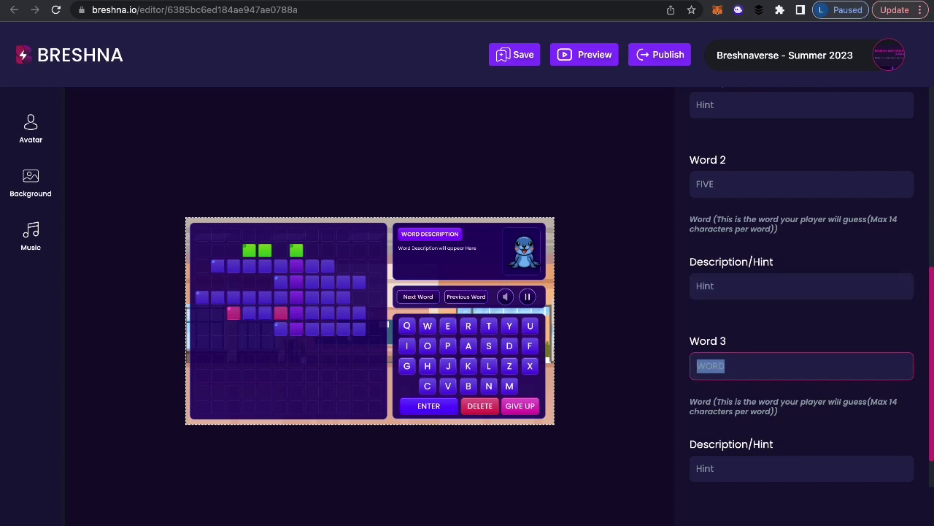
pyautogui.write('NINE')
pyautogui.press('Tab')
pyautogui.press('Tab')
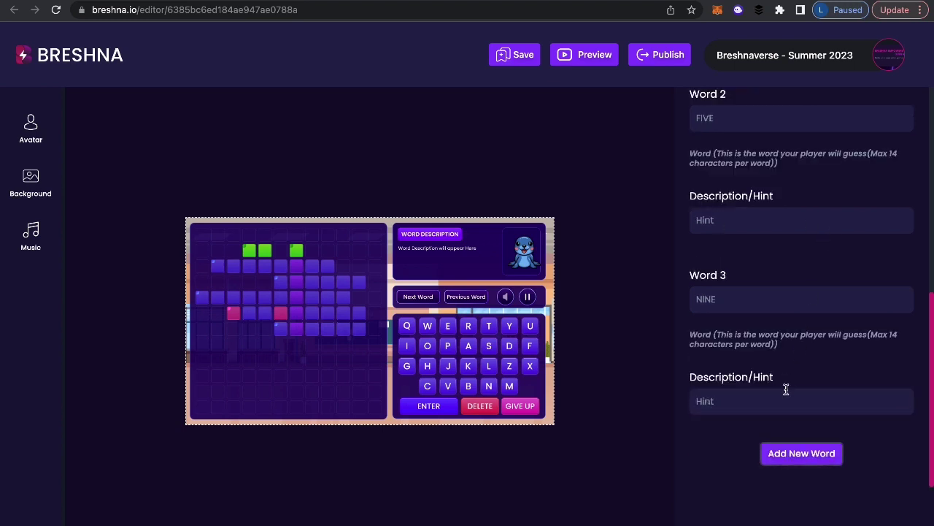
# Add a fourth word slot and enter ONE as Word 4
pyautogui.click(785, 452)
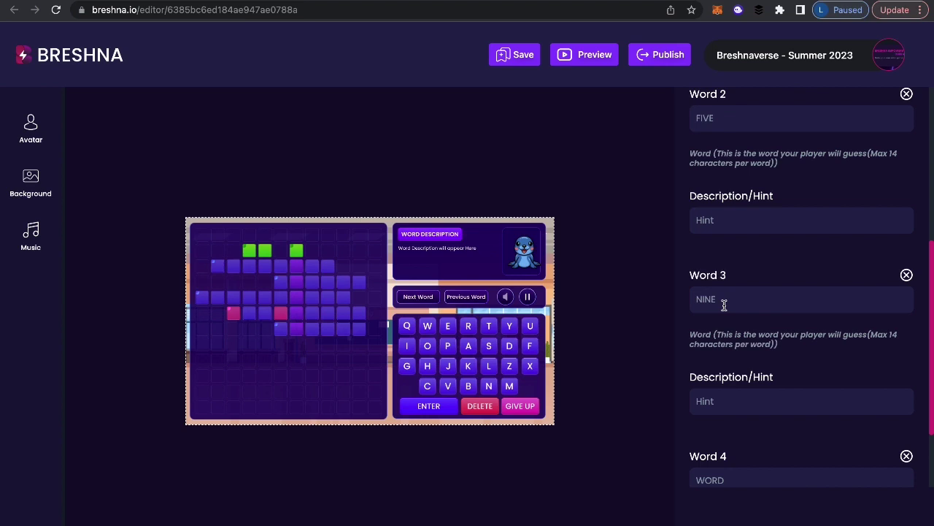
pyautogui.scroll(-1, 728, 471)
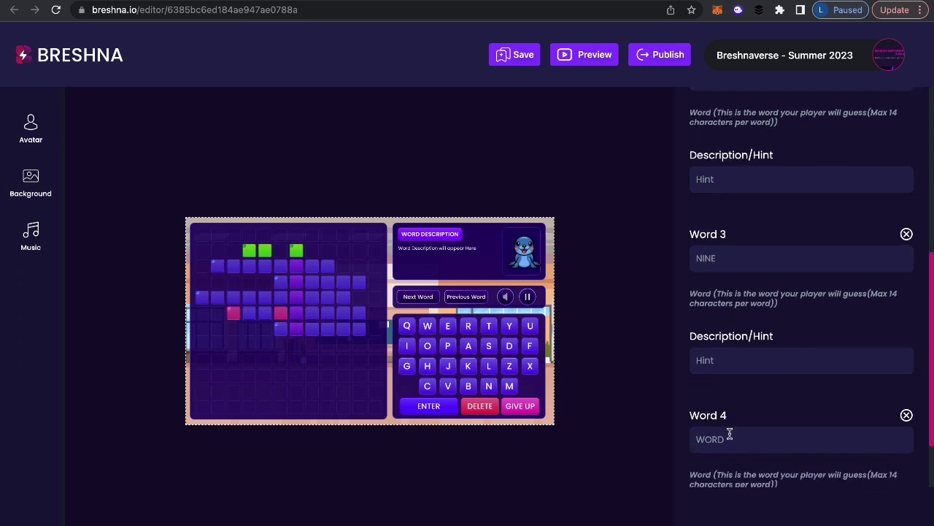
pyautogui.doubleClick(729, 437)
pyautogui.write('ONE')
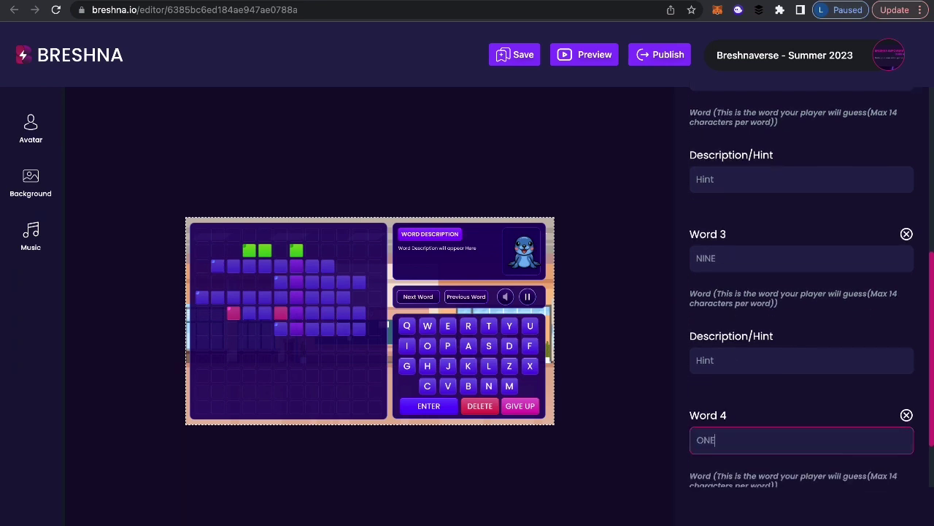
pyautogui.click(791, 395)
pyautogui.scroll(5, 790, 396)
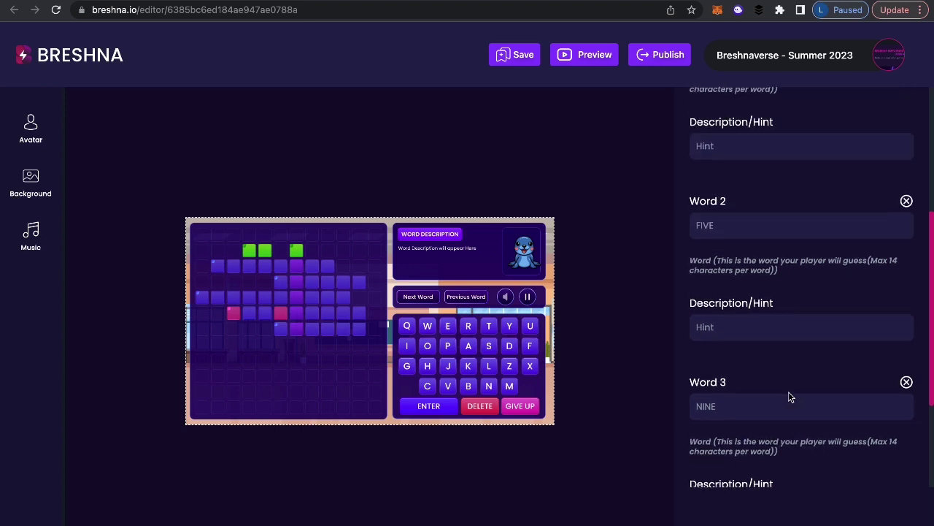
pyautogui.scroll(-2, 789, 396)
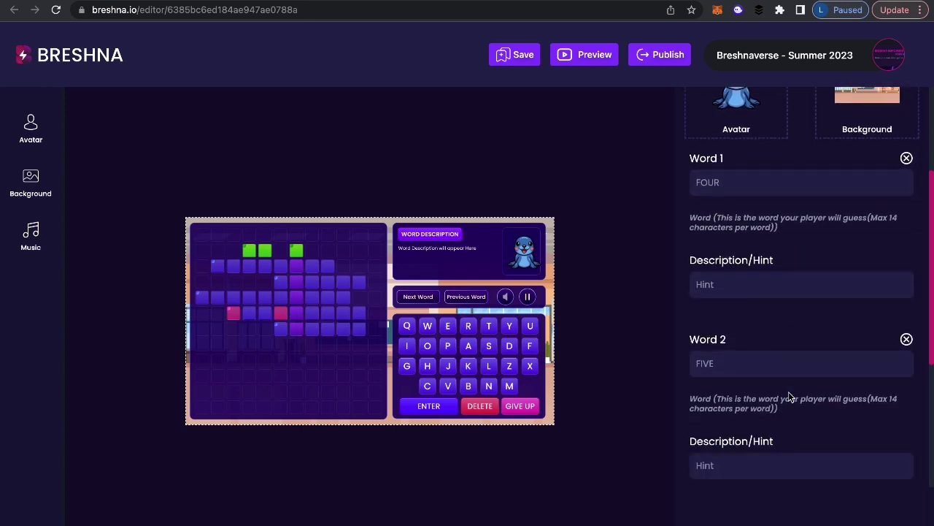
# Give FOUR the hint 2 + 2 = ? and FIVE the hint 7 - 2 = ?
pyautogui.click(736, 290)
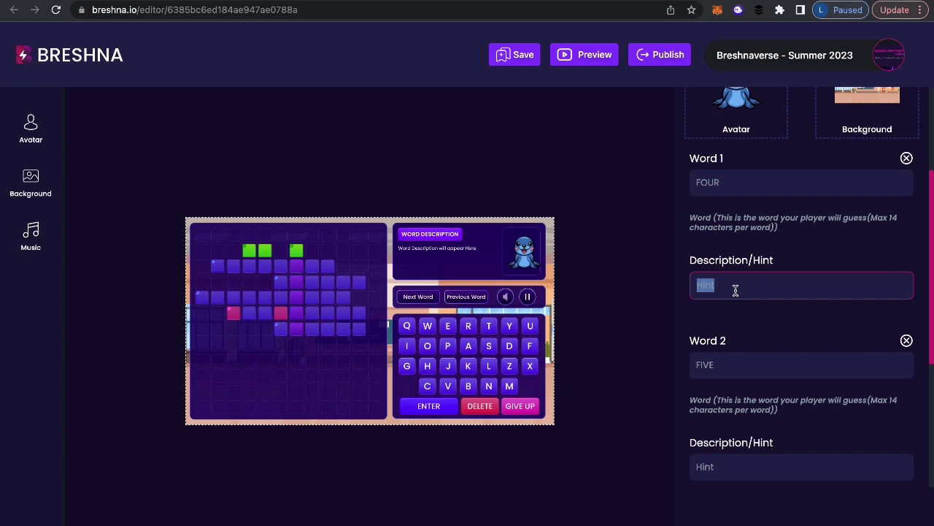
pyautogui.write('2 + 2 = ?')
pyautogui.click(725, 182)
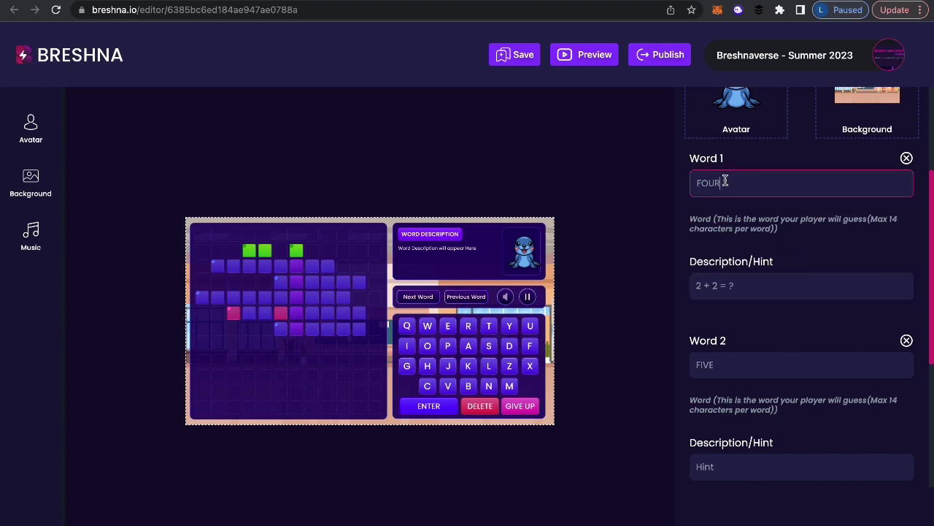
pyautogui.scroll(-3, 750, 244)
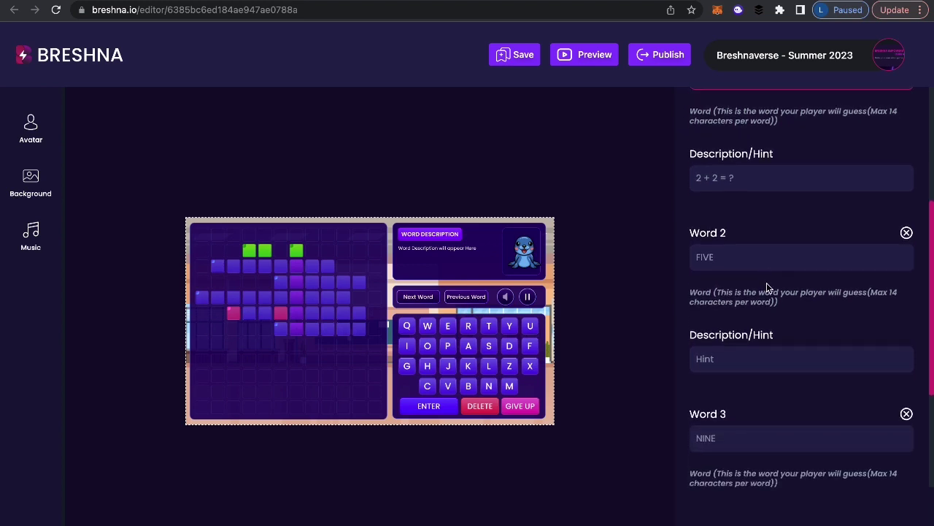
pyautogui.click(720, 254)
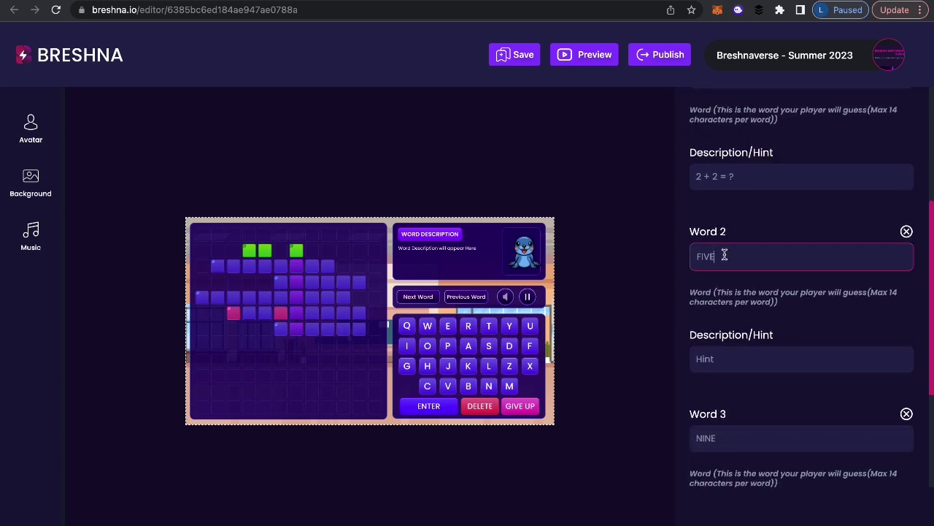
pyautogui.click(719, 360)
pyautogui.press('BackSpace')
pyautogui.press('BackSpace')
pyautogui.press('BackSpace')
pyautogui.press('BackSpace')
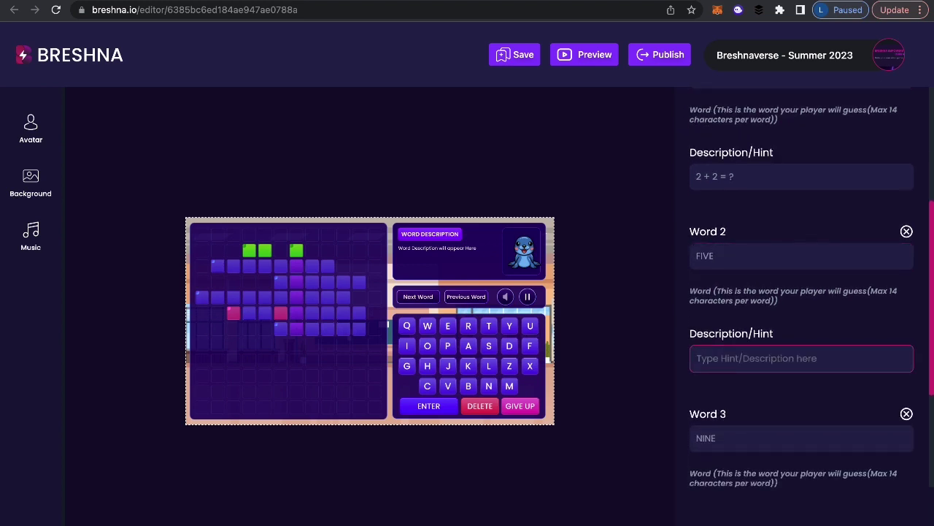
pyautogui.write('2 +')
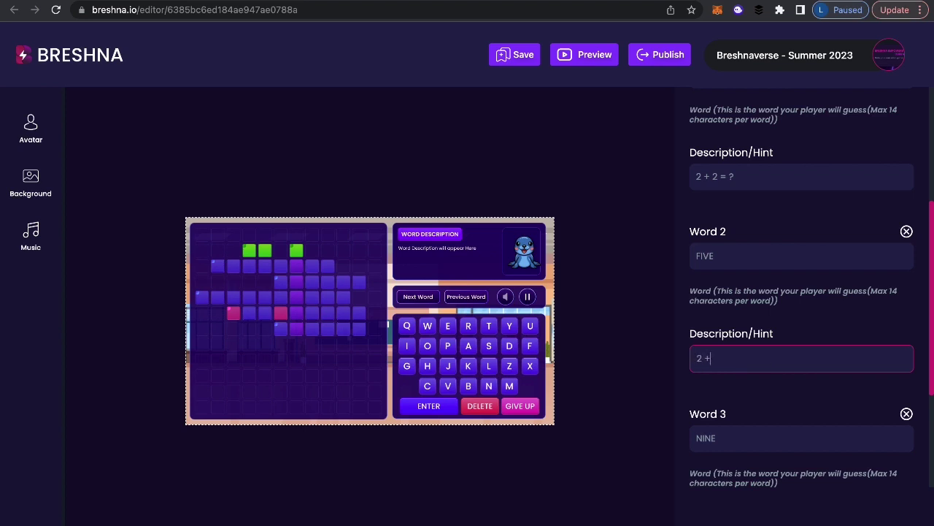
pyautogui.press('BackSpace')
pyautogui.press('BackSpace')
pyautogui.press('BackSpace')
pyautogui.press('BackSpace')
pyautogui.write('7 - 2 = ?')
# Set hints 18 - 9 = ? for NINE and 9 - 8 = ? for ONE
pyautogui.scroll(-3, 775, 429)
pyautogui.click(727, 350)
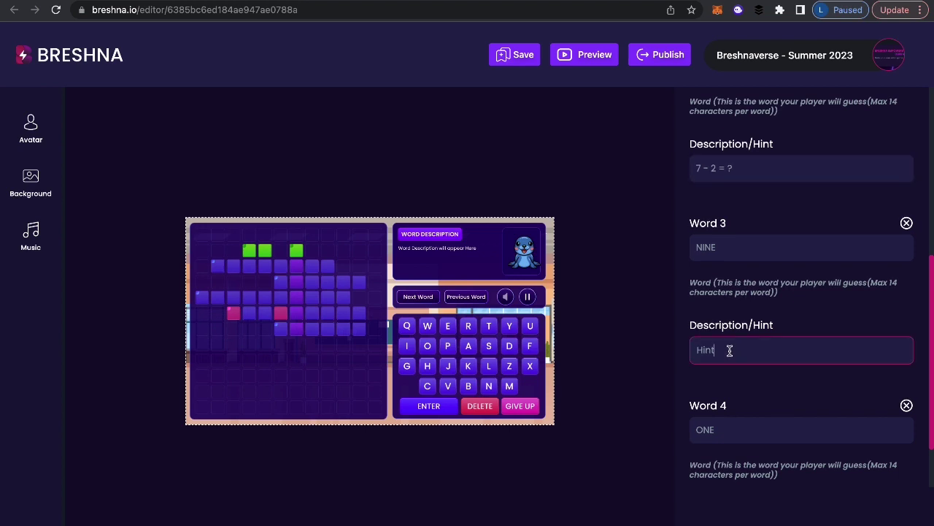
pyautogui.doubleClick(724, 352)
pyautogui.write('18 - 9 = ?')
pyautogui.scroll(-4, 785, 402)
pyautogui.click(740, 407)
pyautogui.doubleClick(742, 408)
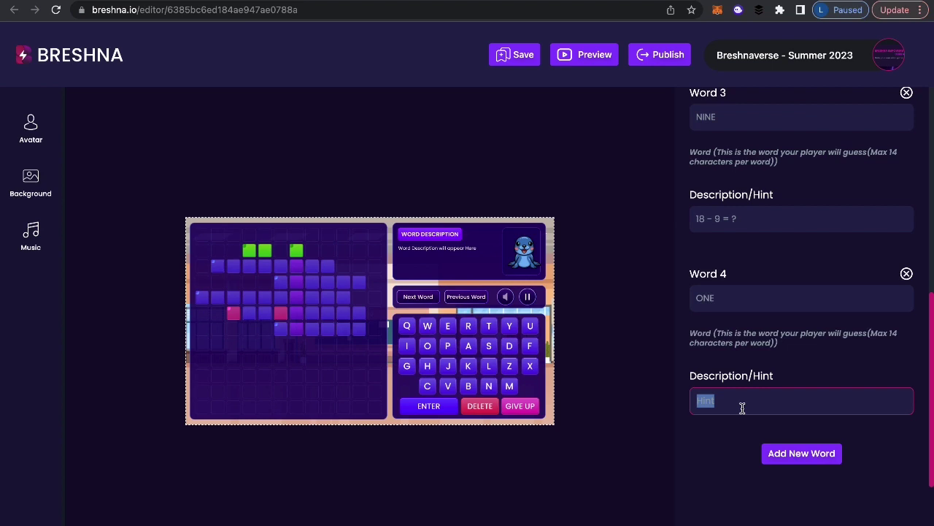
pyautogui.write('9 - 8 = ?')
pyautogui.scroll(2, 798, 368)
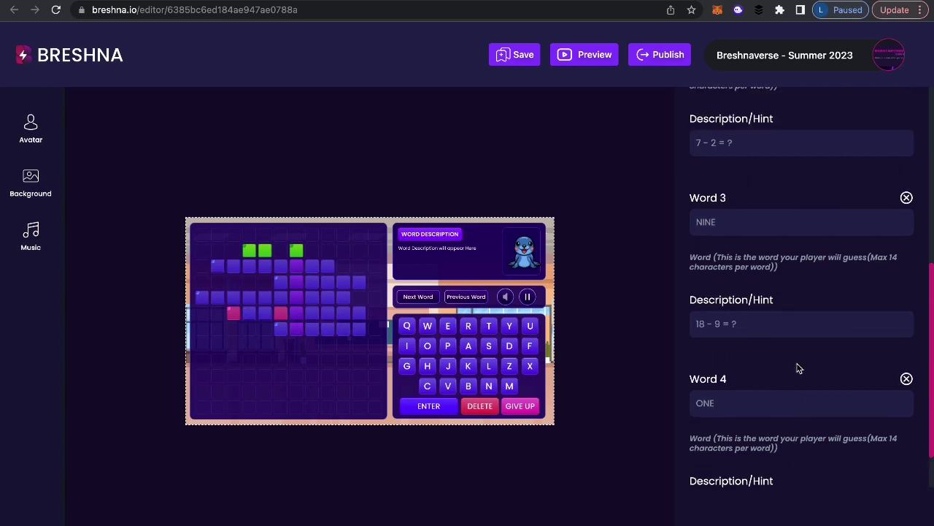
pyautogui.scroll(2, 798, 368)
pyautogui.scroll(-5, 799, 367)
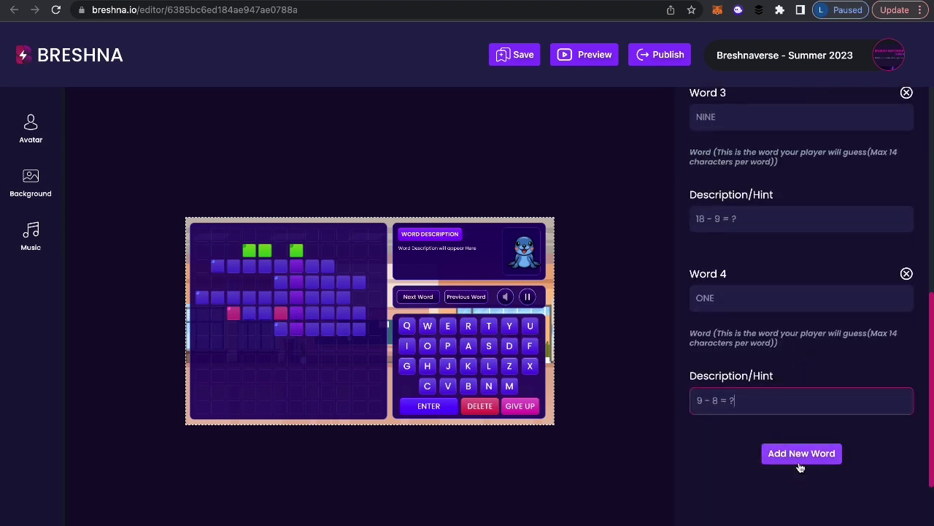
pyautogui.scroll(12, 810, 392)
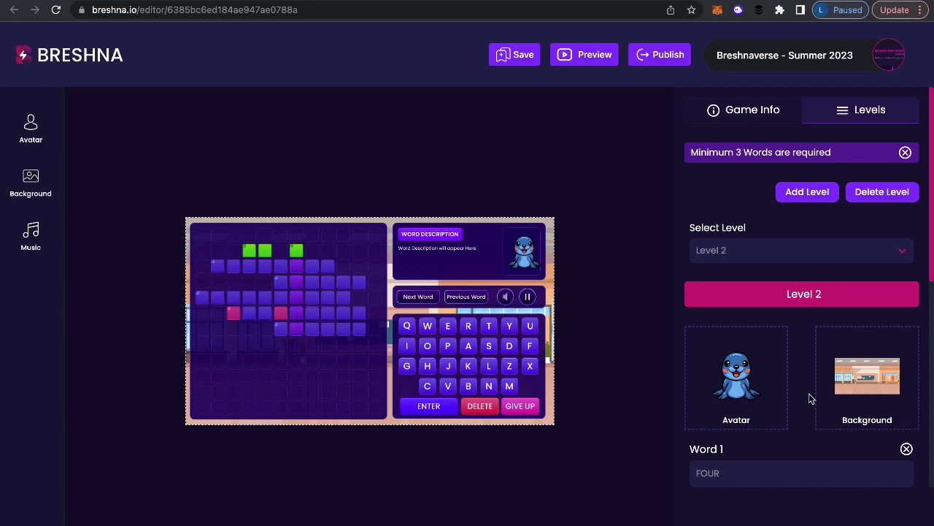
pyautogui.scroll(-2, 828, 473)
pyautogui.scroll(2, 863, 216)
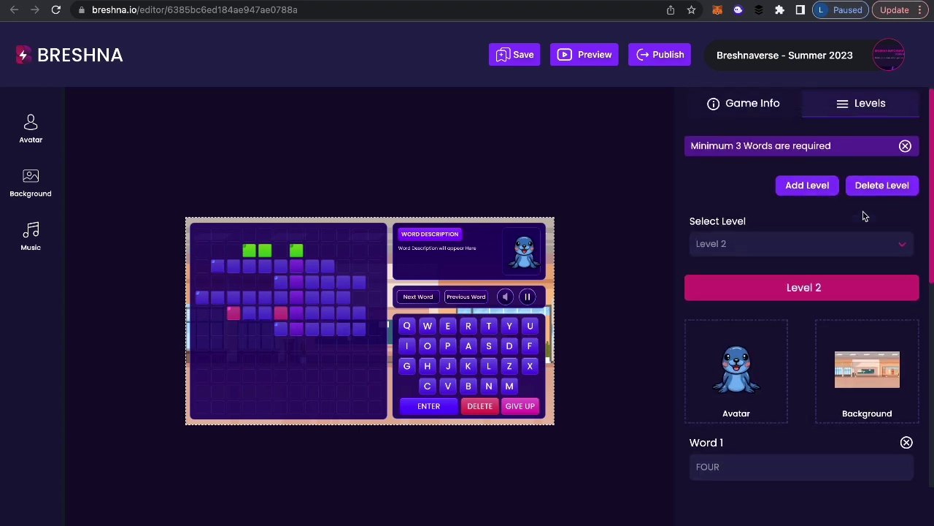
pyautogui.scroll(-1, 864, 214)
pyautogui.click(884, 215)
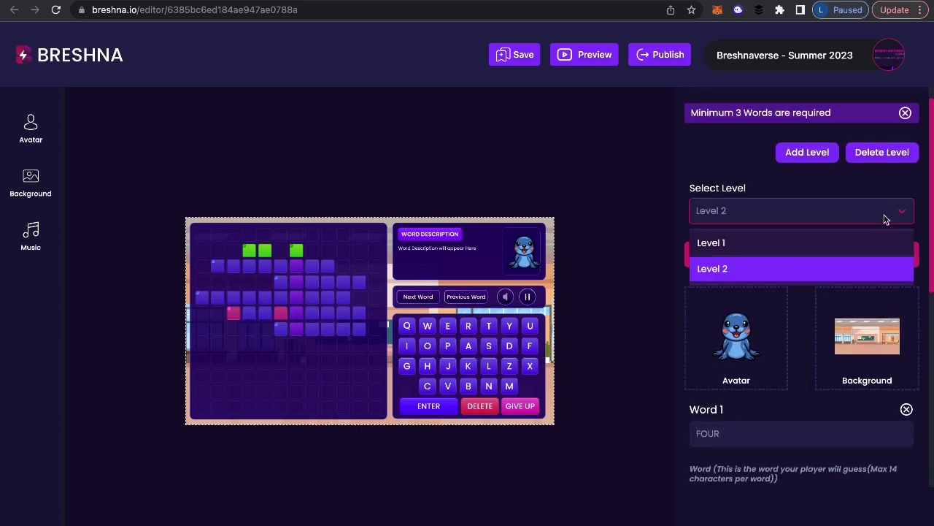
pyautogui.click(791, 242)
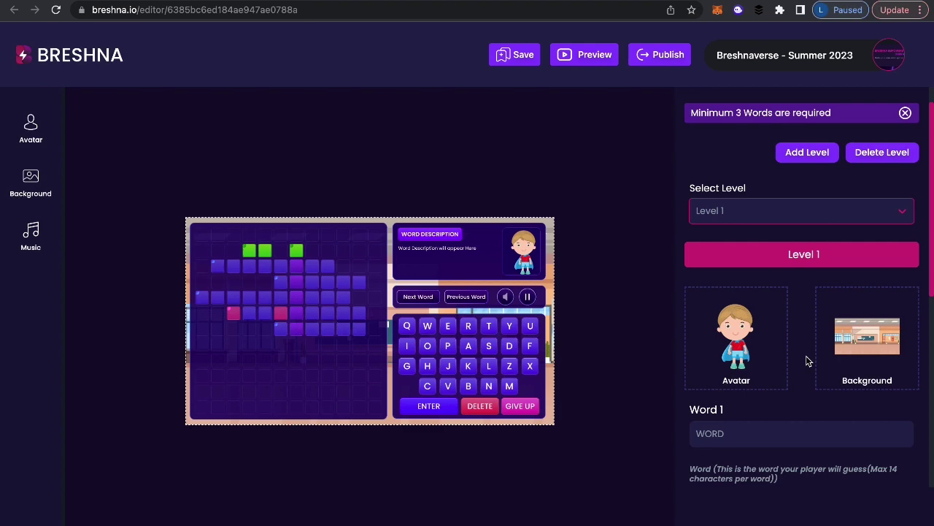
pyautogui.click(860, 214)
pyautogui.click(784, 269)
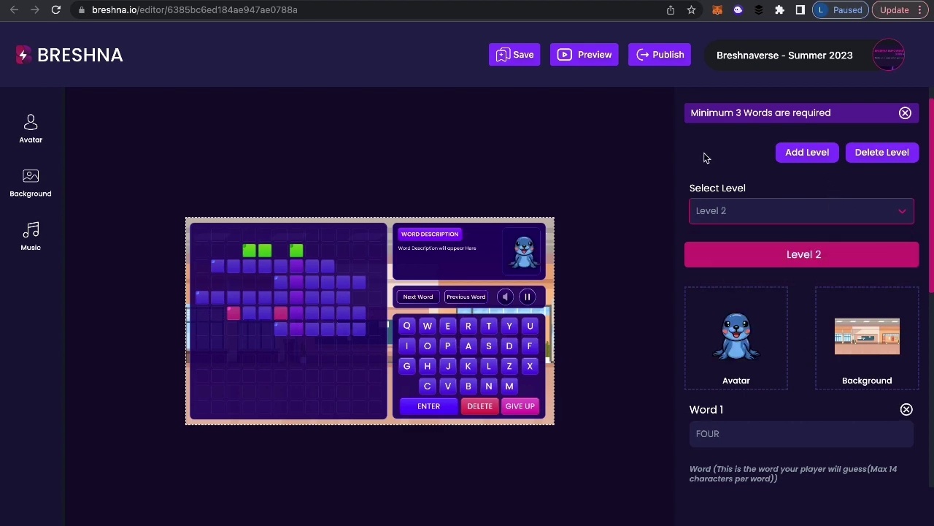
# Delete the empty Level 1, leaving the seal level with FOUR as the only level
pyautogui.click(888, 154)
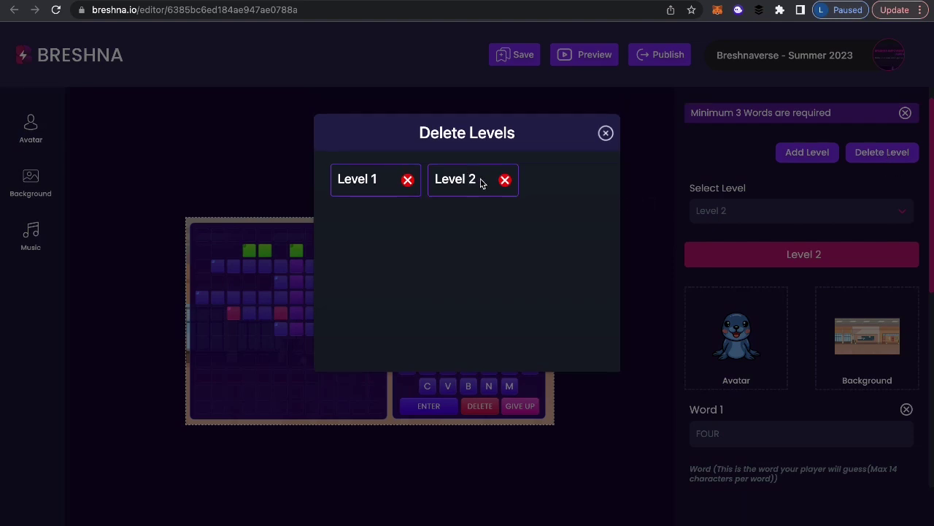
pyautogui.click(409, 181)
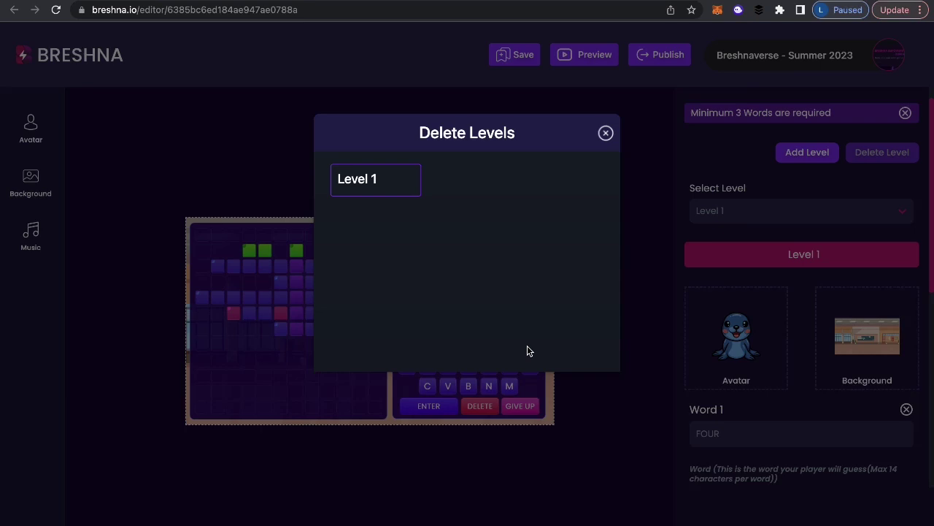
pyautogui.click(606, 133)
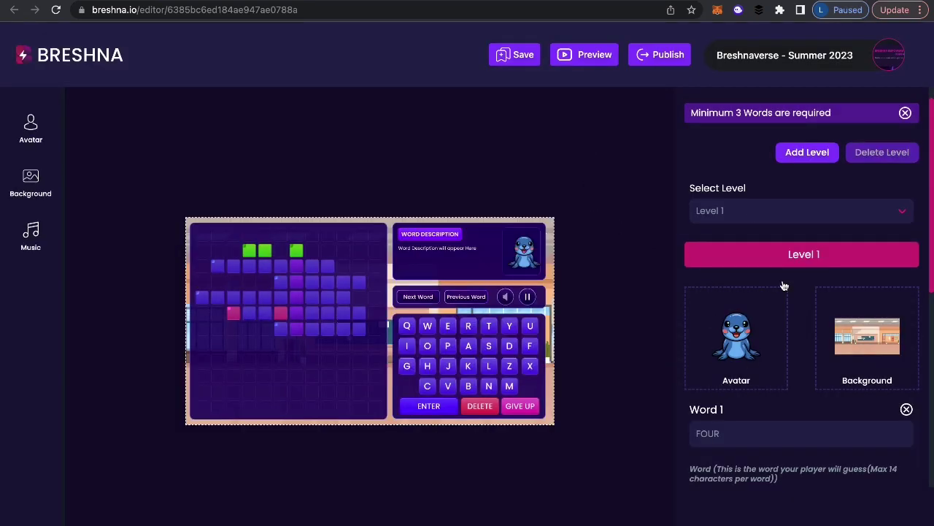
# In Game Info, set the game title to 'Solve for Squares'
pyautogui.scroll(-3, 778, 367)
pyautogui.scroll(4, 778, 367)
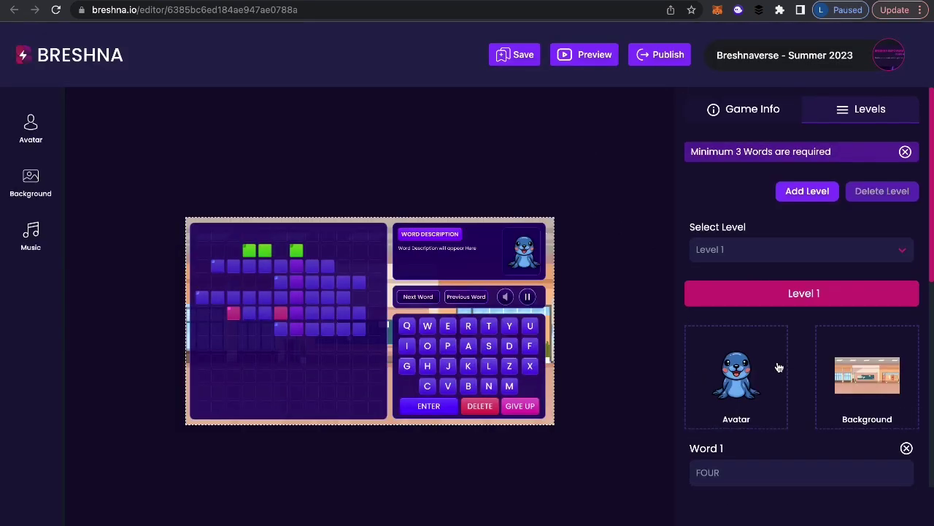
pyautogui.click(770, 117)
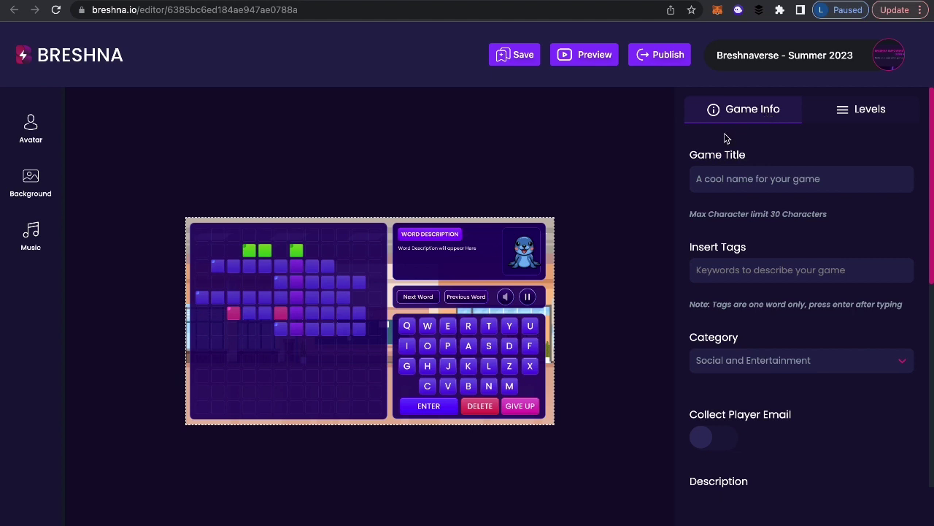
pyautogui.tripleClick(734, 182)
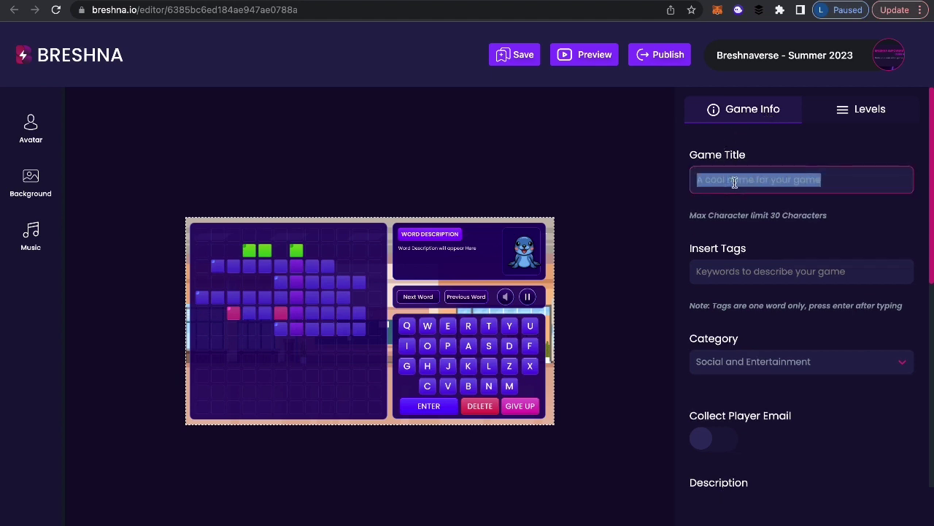
pyautogui.write('Solve for S')
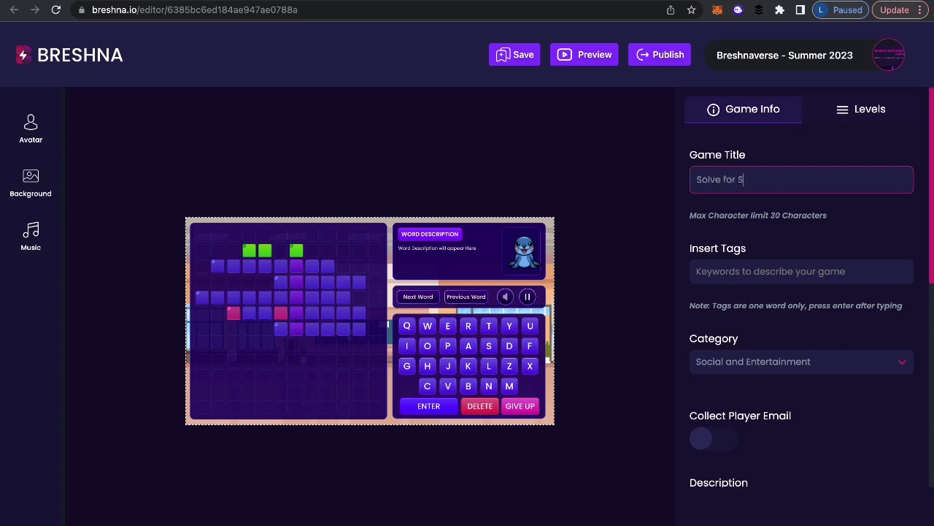
pyautogui.write('quares')
# Tag the game math, arithmetic and algebra
pyautogui.press('Tab')
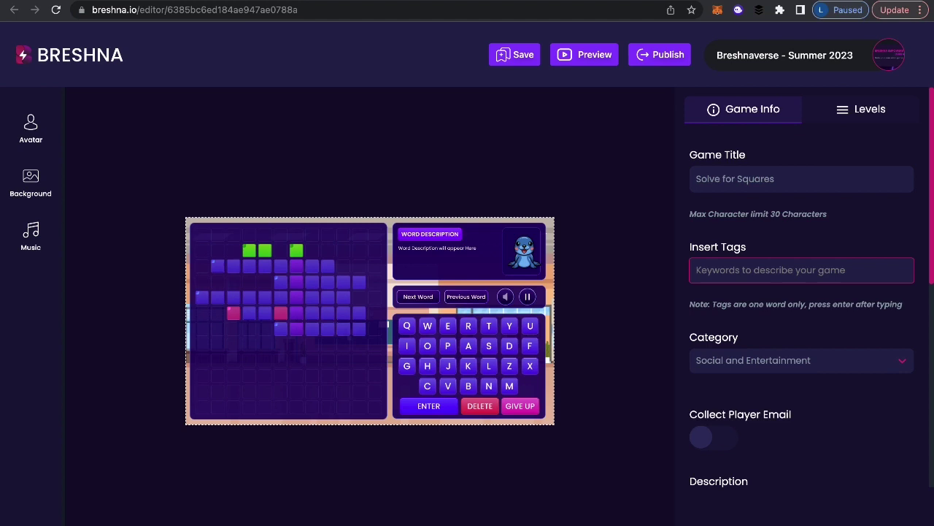
pyautogui.write('math')
pyautogui.press('Return')
pyautogui.write('ar')
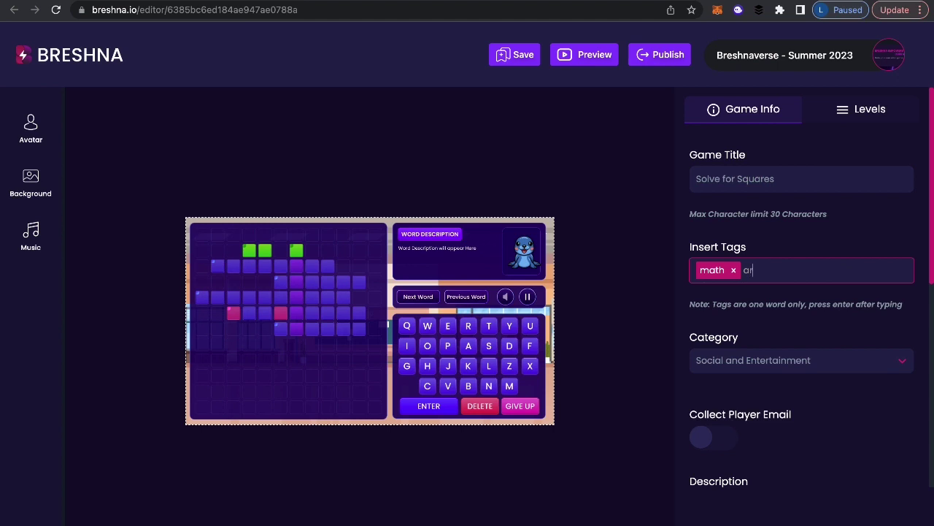
pyautogui.write('ithmetic')
pyautogui.press('Return')
pyautogui.write('algebra')
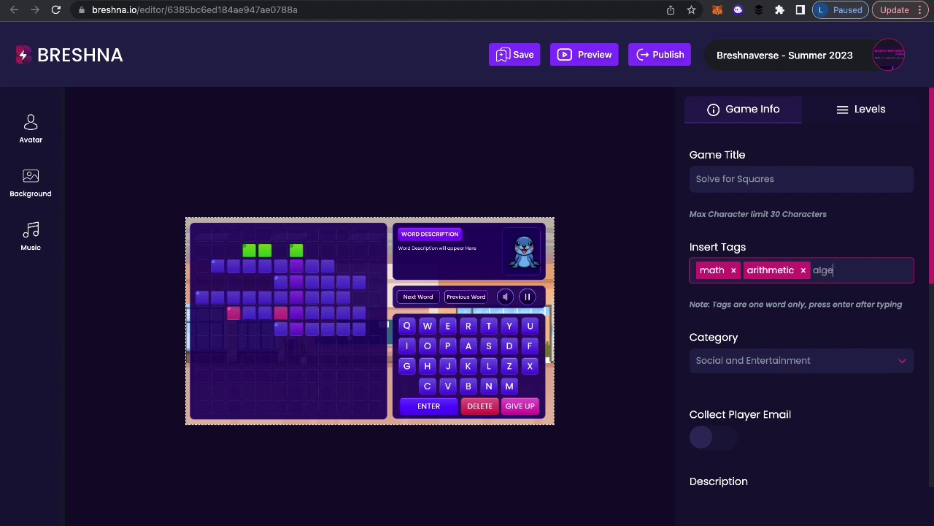
pyautogui.press('Return')
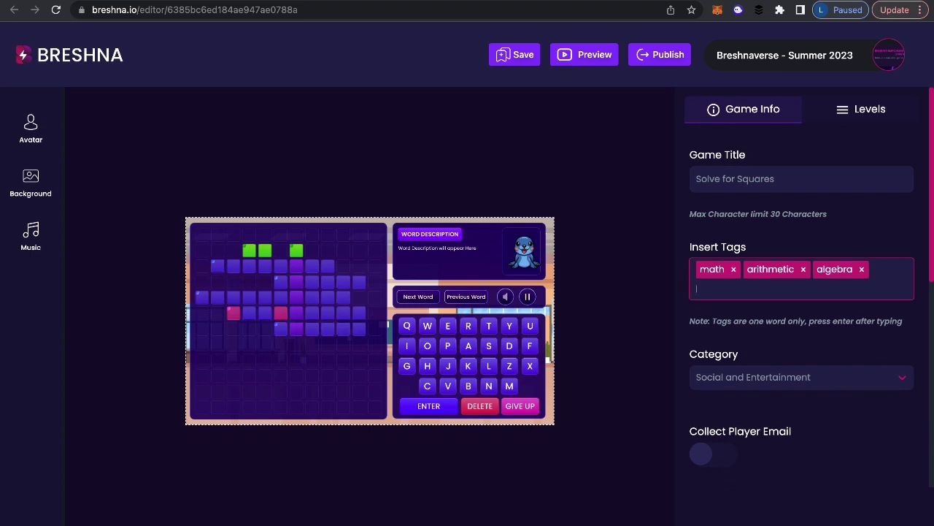
pyautogui.scroll(-3, 817, 332)
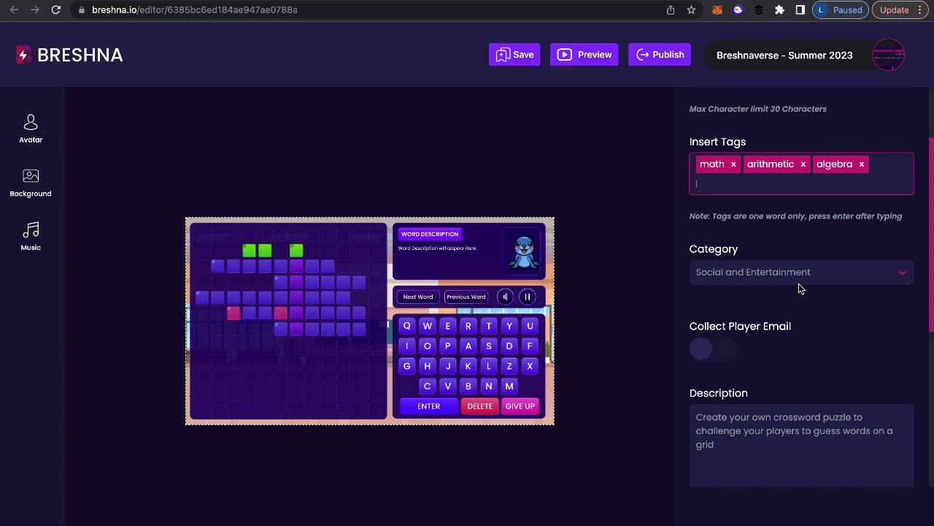
# Change the game category from Social and Entertainment to Education
pyautogui.click(796, 272)
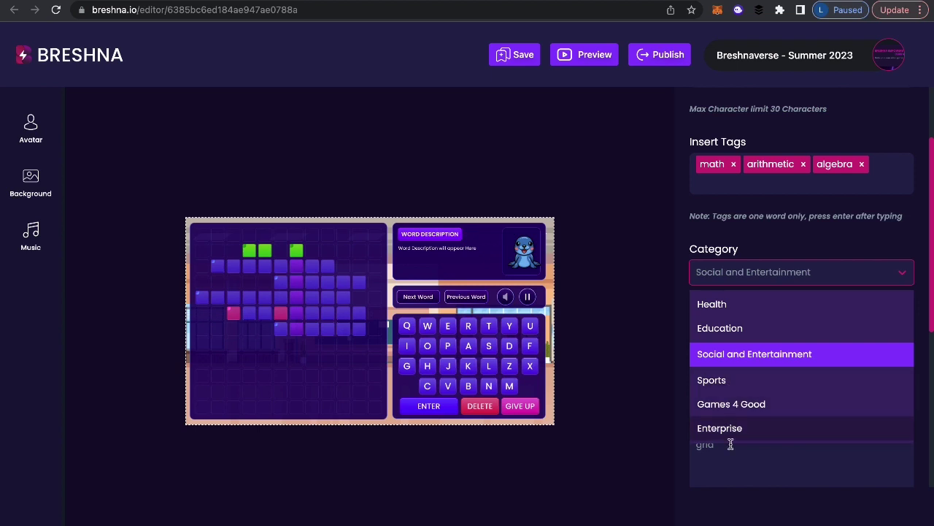
pyautogui.click(737, 332)
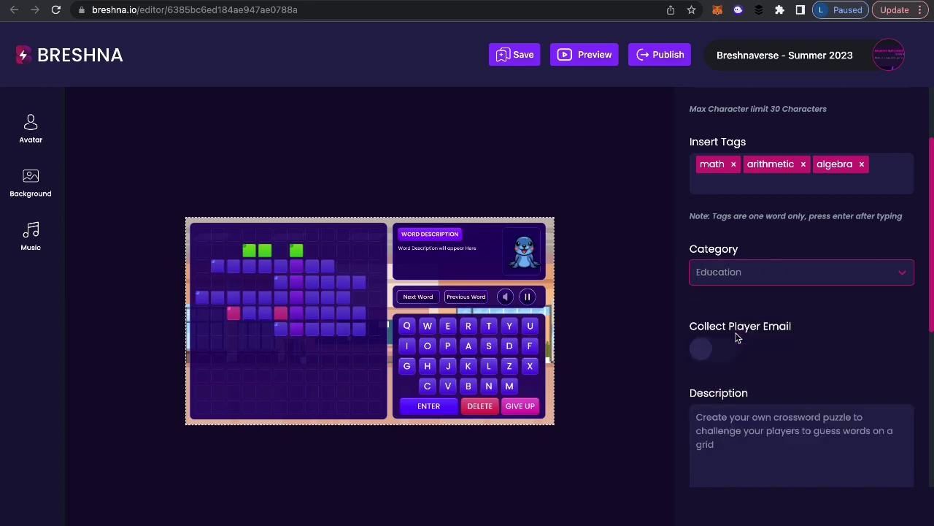
pyautogui.scroll(-1, 817, 322)
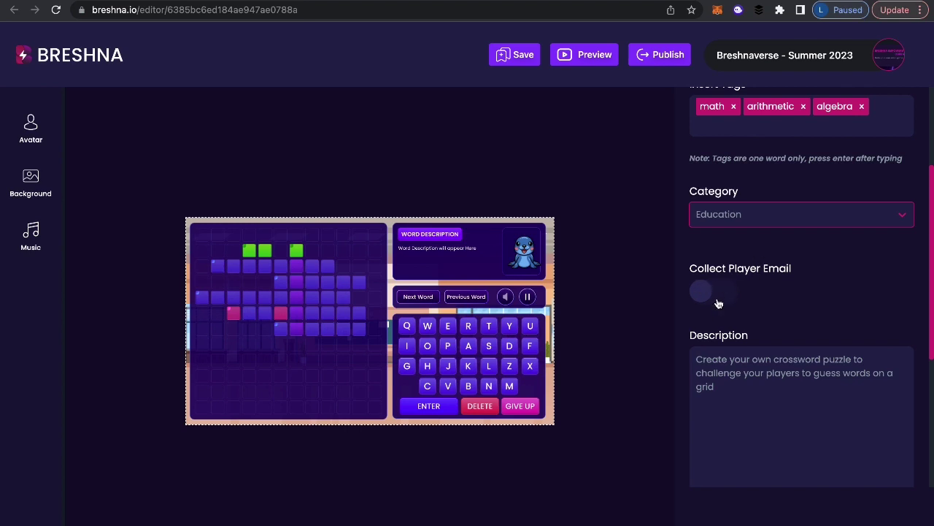
# Replace the description with 'Use basic arithmetic to solve each problem & fill in the crossword.'
pyautogui.moveTo(726, 392); pyautogui.dragTo(701, 359)
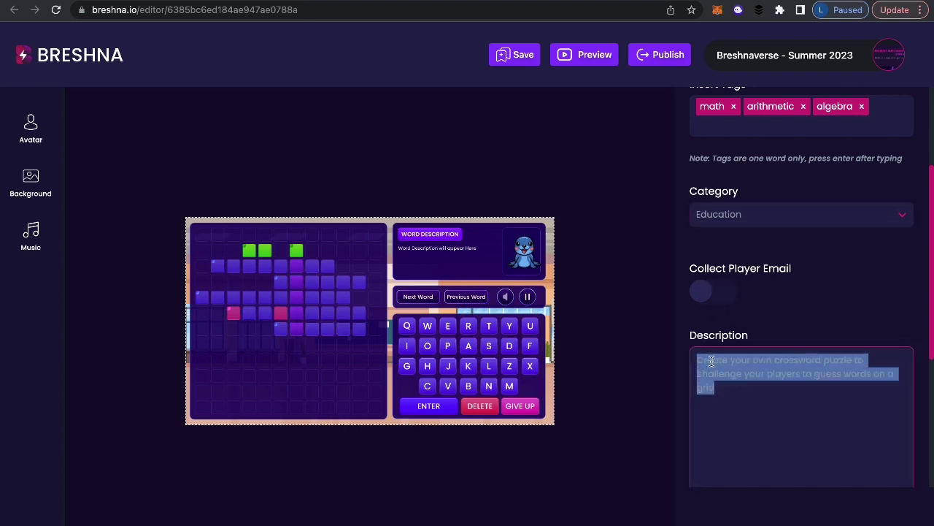
pyautogui.scroll(-1, 736, 382)
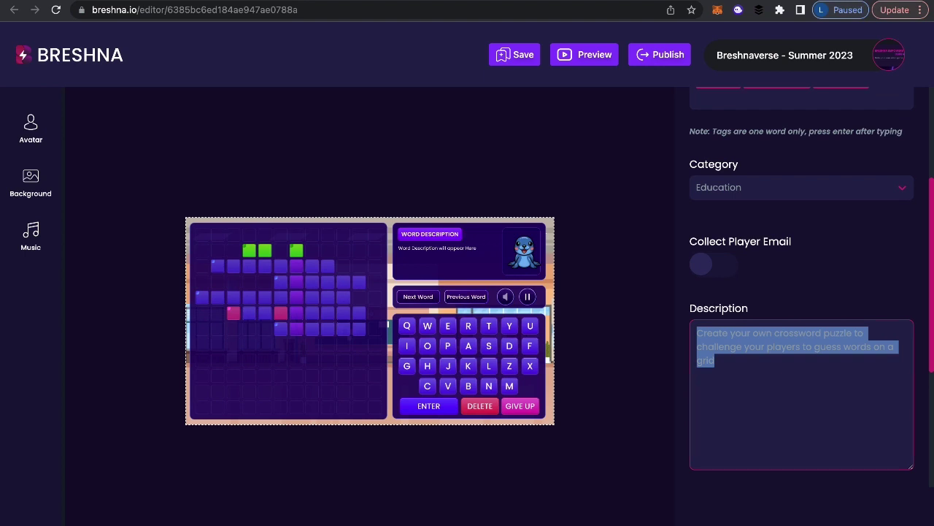
pyautogui.write('Use basic arithmetic to ')
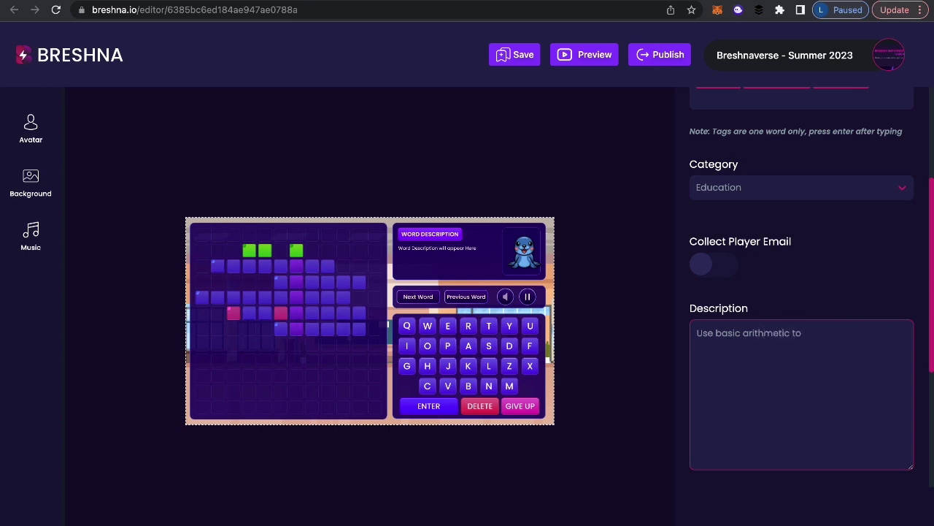
pyautogui.write('solve each problem')
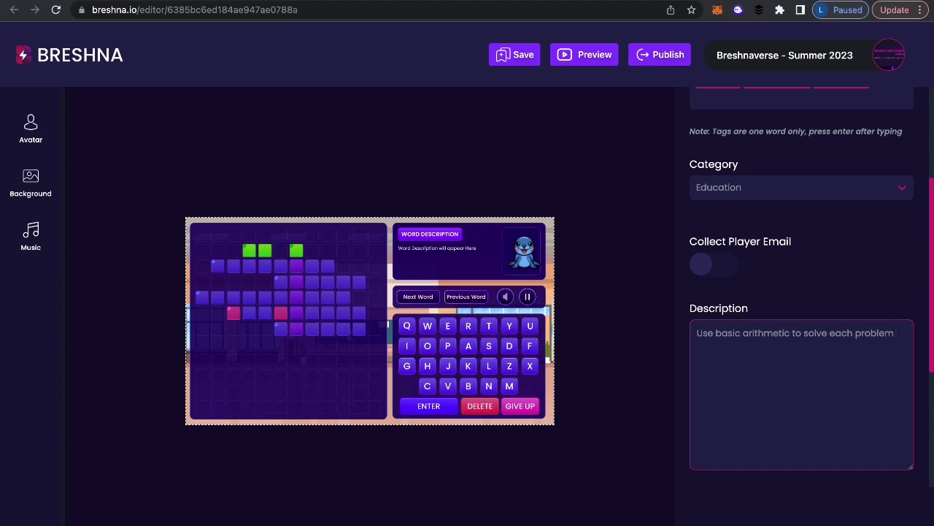
pyautogui.write(' & fill in the cross word.')
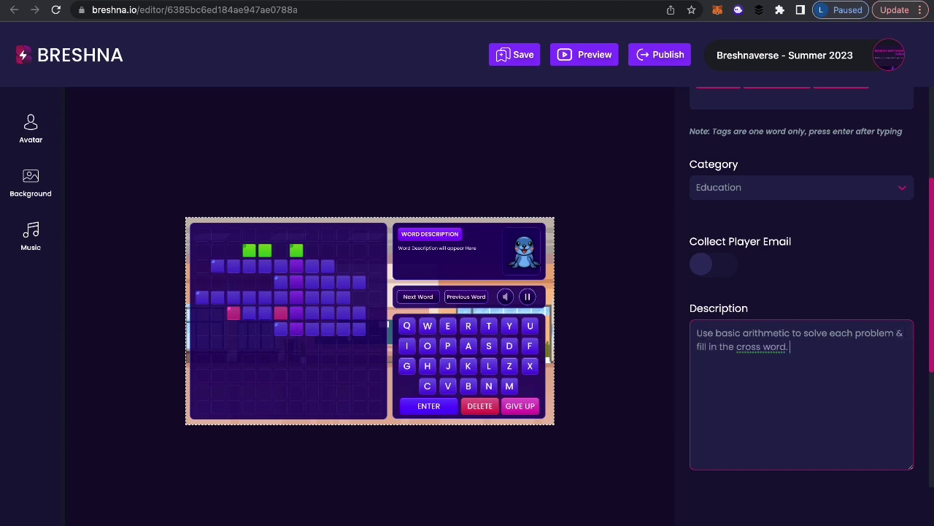
pyautogui.click(765, 351)
pyautogui.press('BackSpace')
pyautogui.scroll(-3, 815, 370)
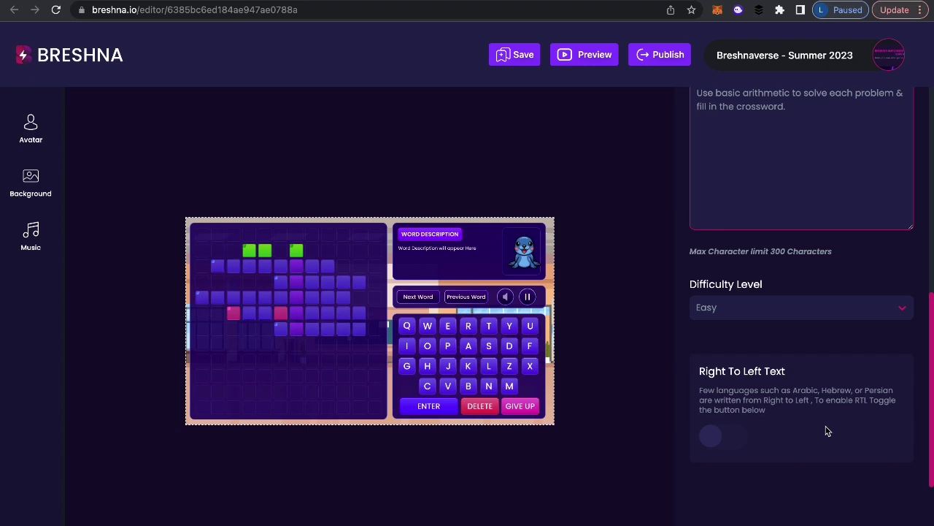
pyautogui.scroll(5, 827, 431)
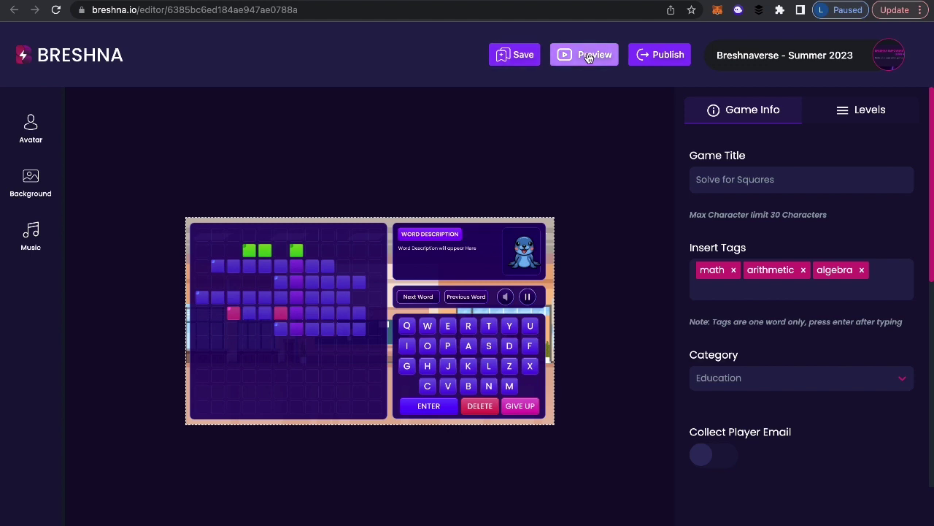
# Publish the Solve for Squares game
pyautogui.click(656, 57)
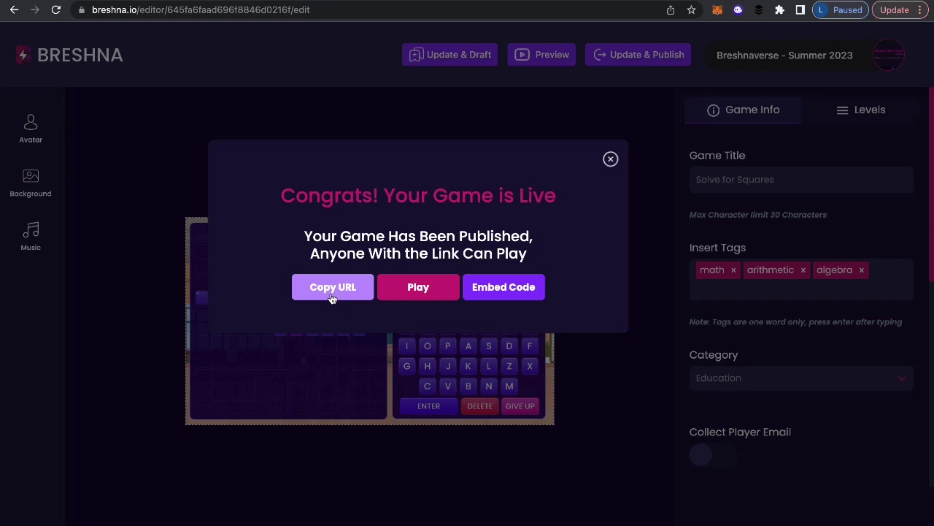
# Display and select the game's embed code, then return to the publish options
pyautogui.click(499, 289)
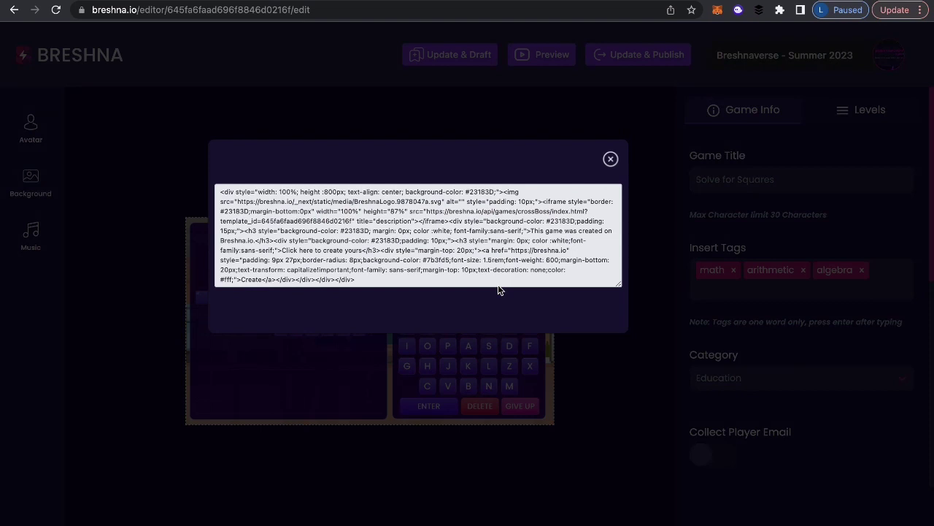
pyautogui.moveTo(361, 281); pyautogui.dragTo(207, 198)
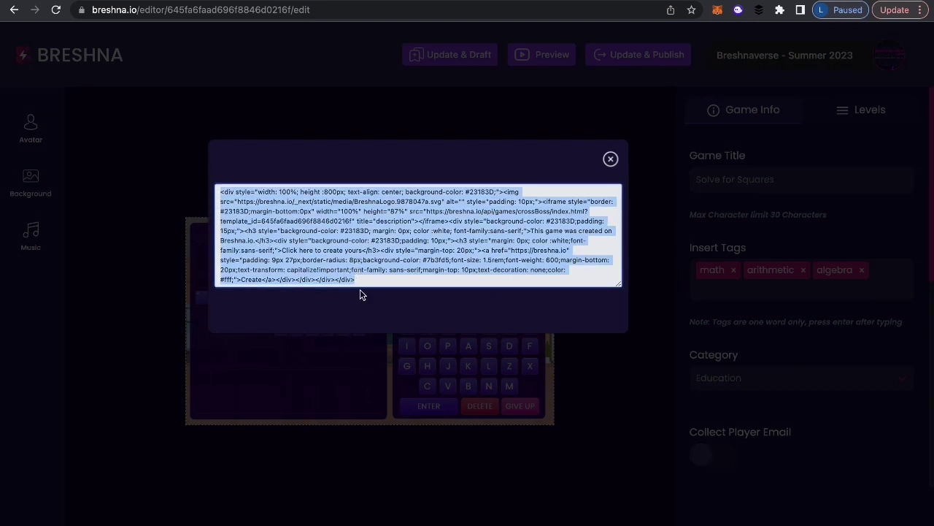
pyautogui.click(477, 368)
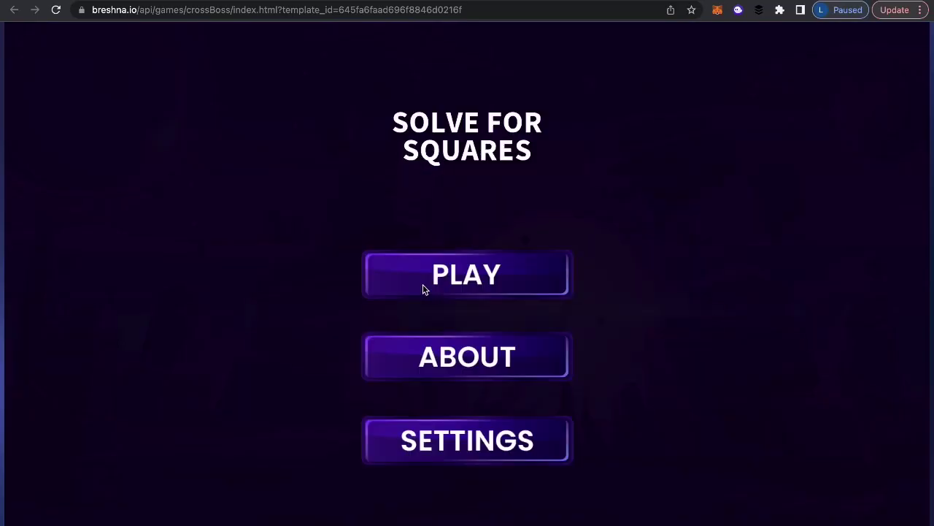
# Start the crossword and step through the 9 - 8, 7 - 2 and 18 - 9 clues and back
pyautogui.click(424, 287)
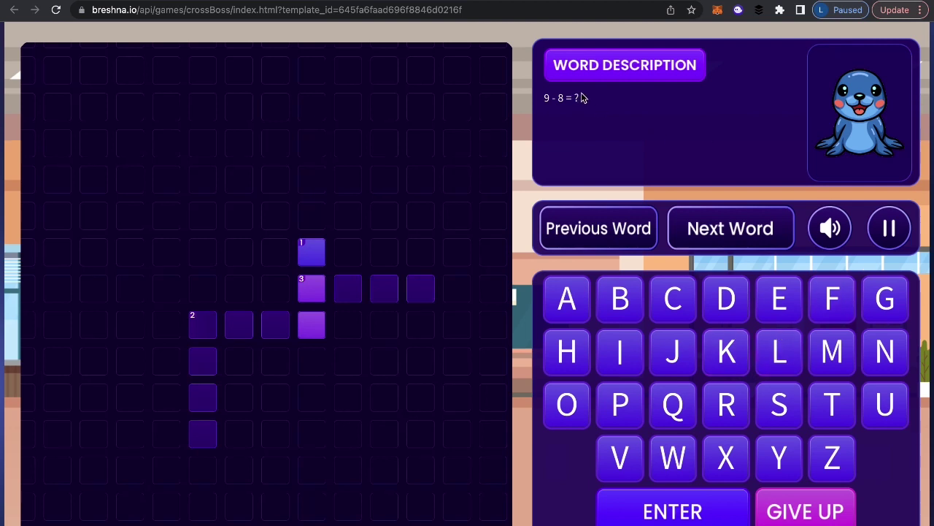
pyautogui.moveTo(581, 98)
pyautogui.mouseDown()
pyautogui.moveTo(549, 100)
pyautogui.moveTo(584, 109)
pyautogui.mouseUp()
pyautogui.click(736, 230)
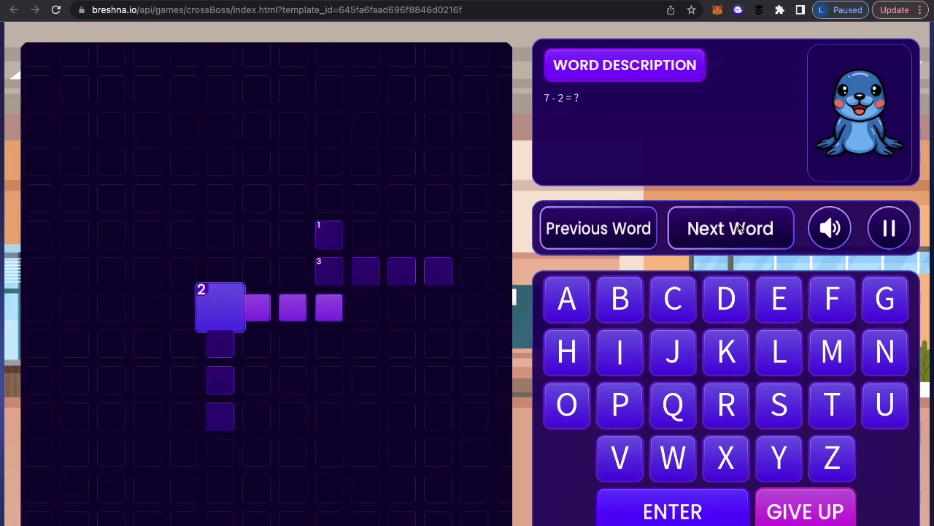
pyautogui.click(739, 230)
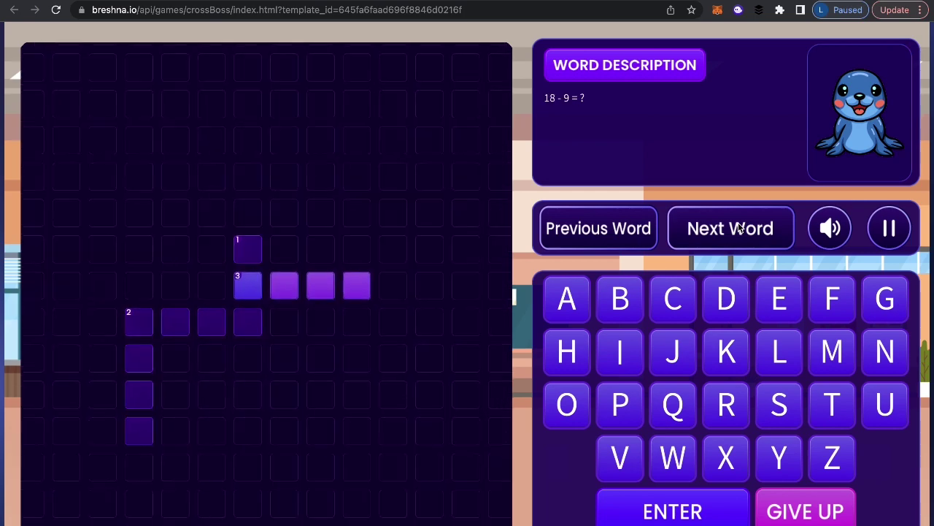
pyautogui.click(622, 233)
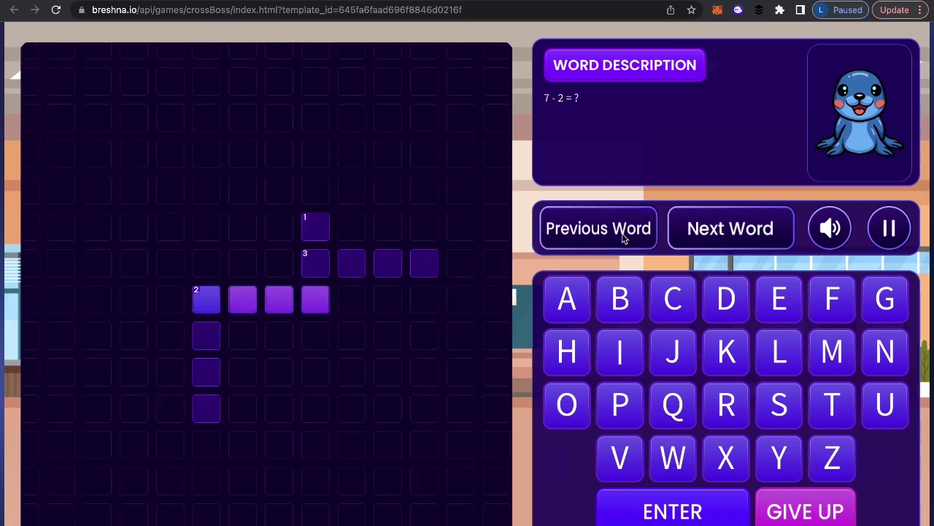
pyautogui.click(622, 234)
# Select words 2, 1 and 3 in the grid, ending on word 1's 9 - 8 = ? clue
pyautogui.click(210, 327)
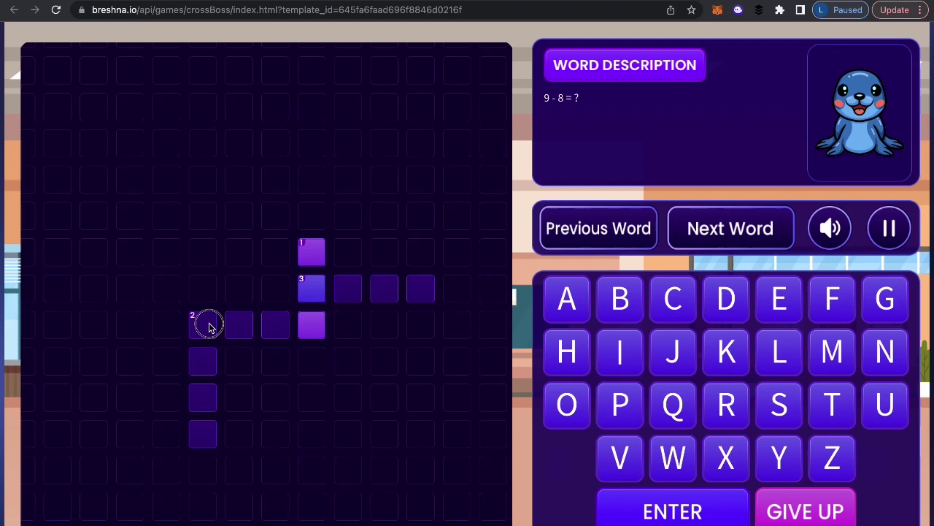
pyautogui.click(337, 263)
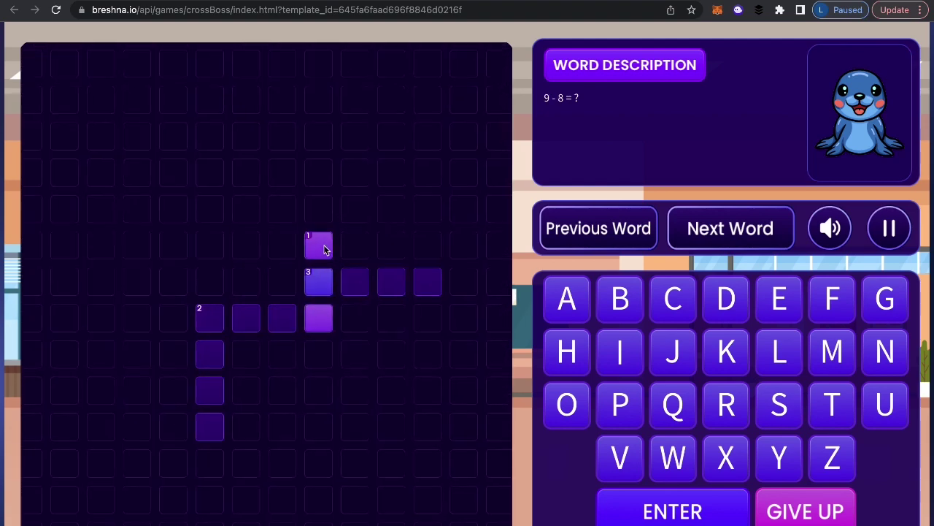
pyautogui.click(319, 283)
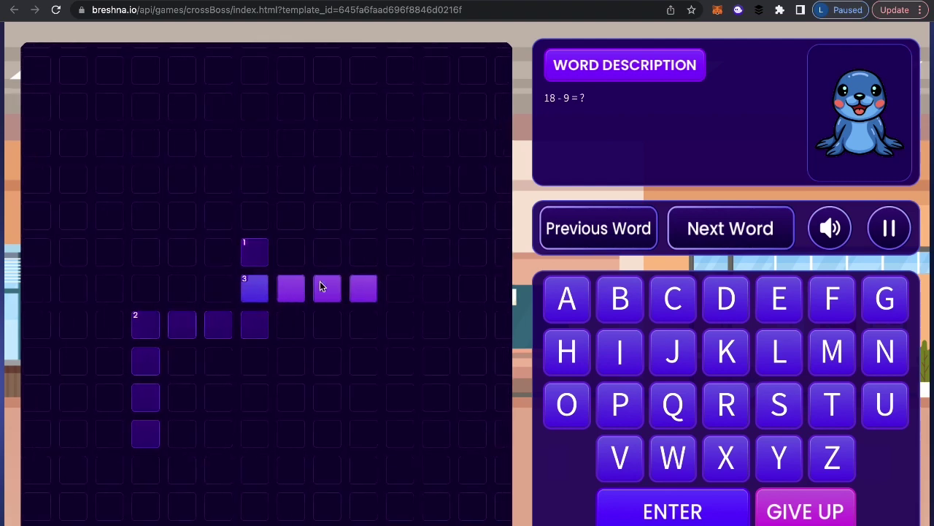
pyautogui.click(247, 263)
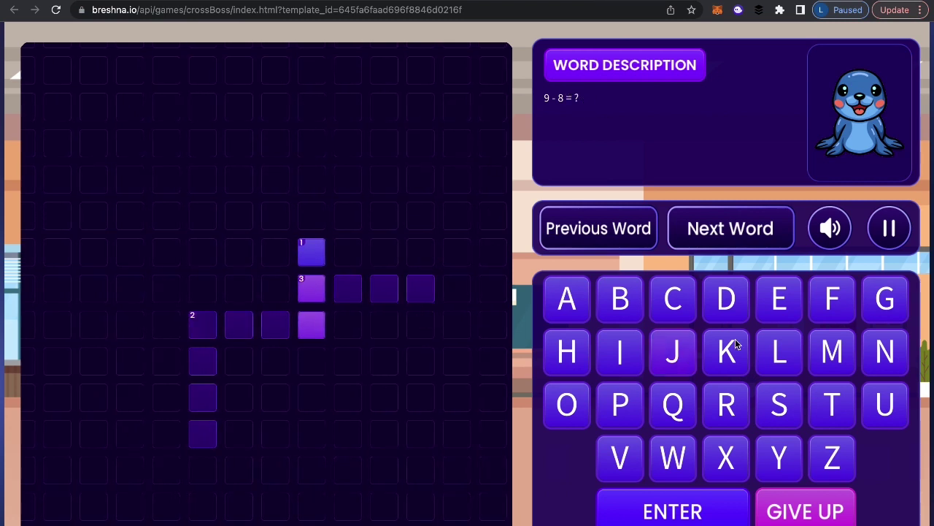
# Answer word 1 with ONE, then try the letter C in word 3
pyautogui.click(574, 407)
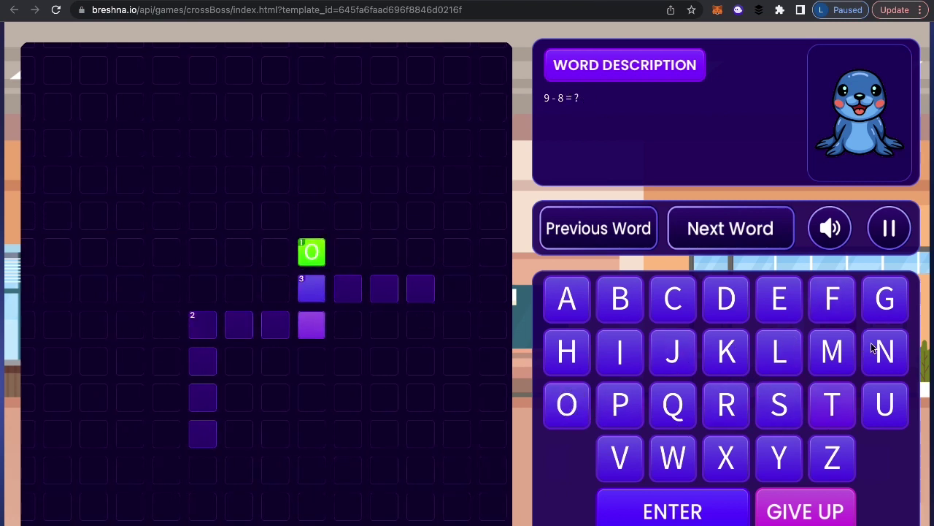
pyautogui.click(885, 353)
pyautogui.click(782, 306)
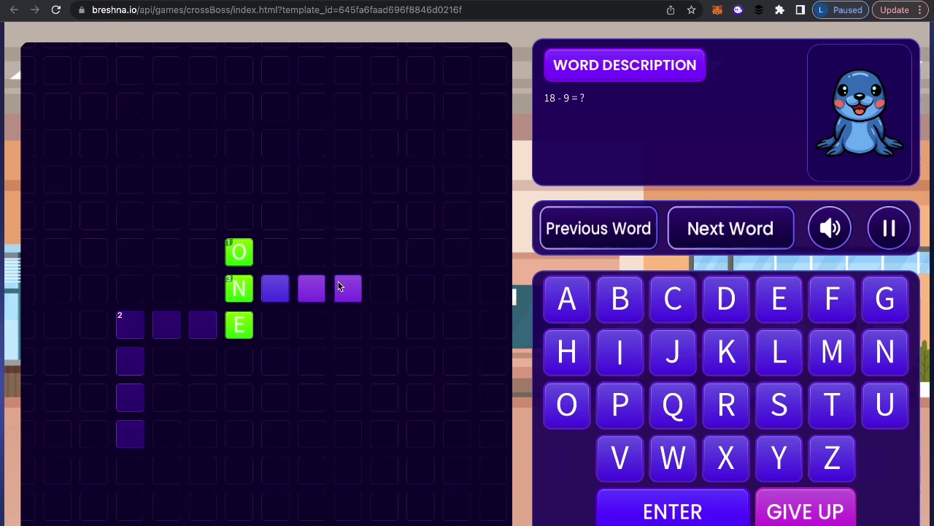
pyautogui.click(676, 302)
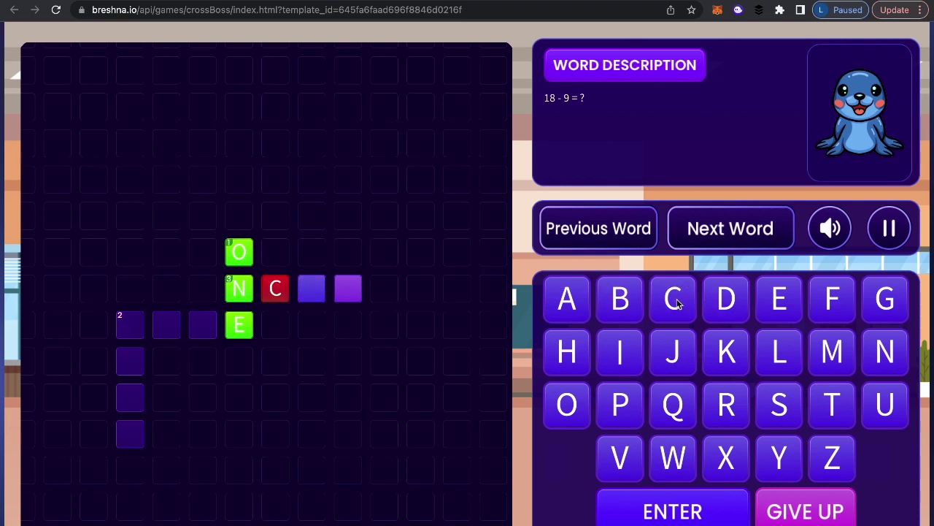